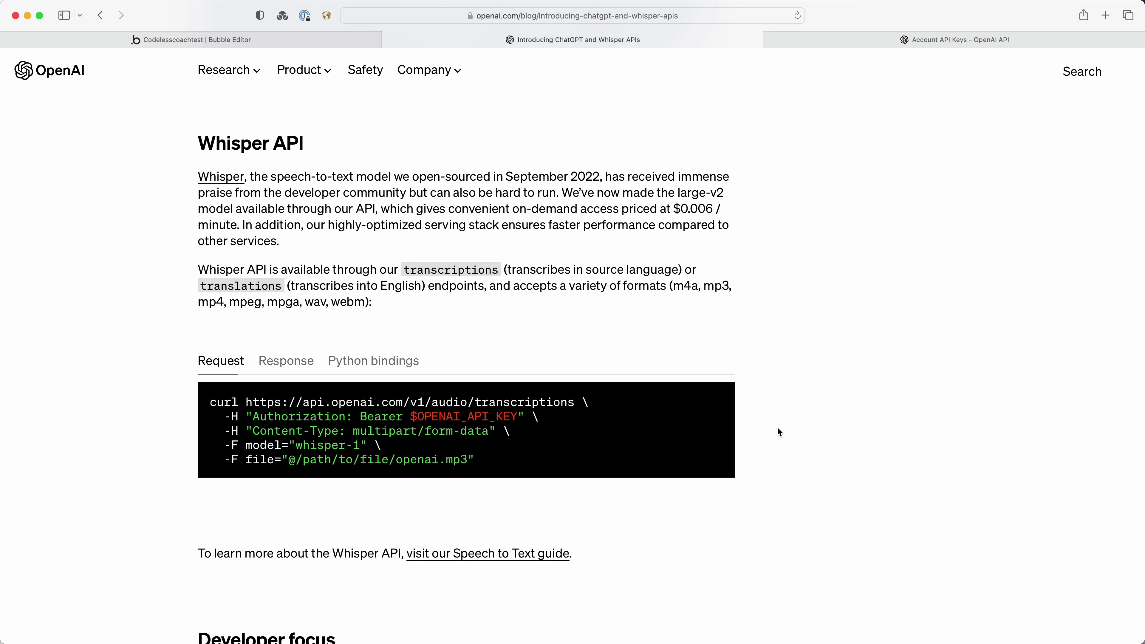
Step: In the Bubble editor's API Connector, add an API named OpenAI with Private key in header authentication
{"action": "left_click", "coordinate": [246, 39]}
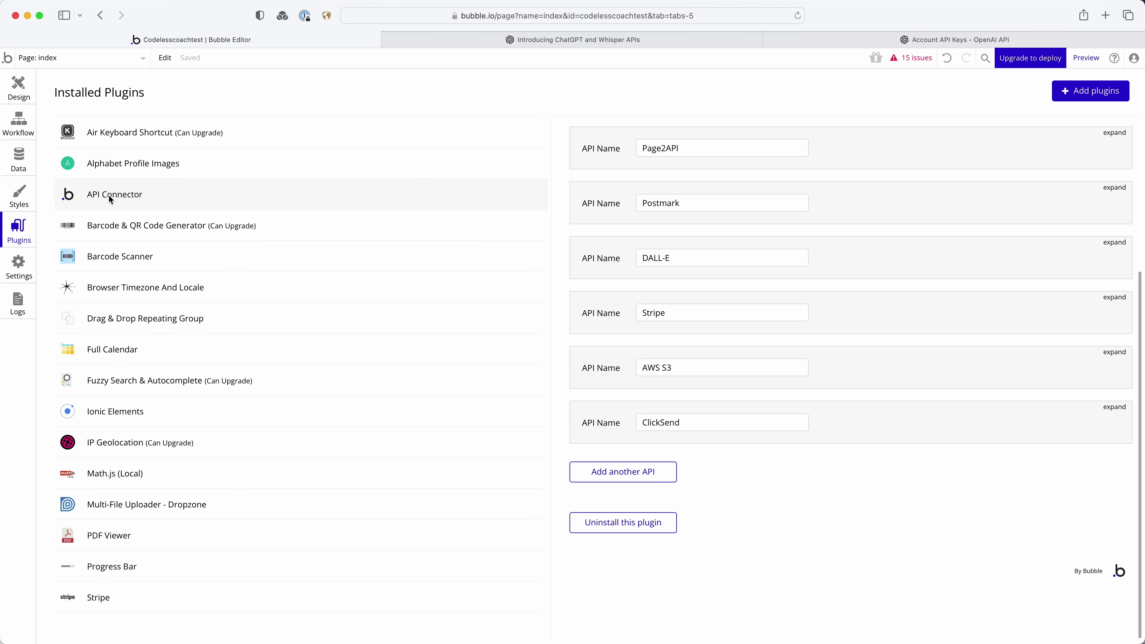
{"action": "left_click", "coordinate": [640, 472]}
{"action": "triple_click", "coordinate": [664, 473]}
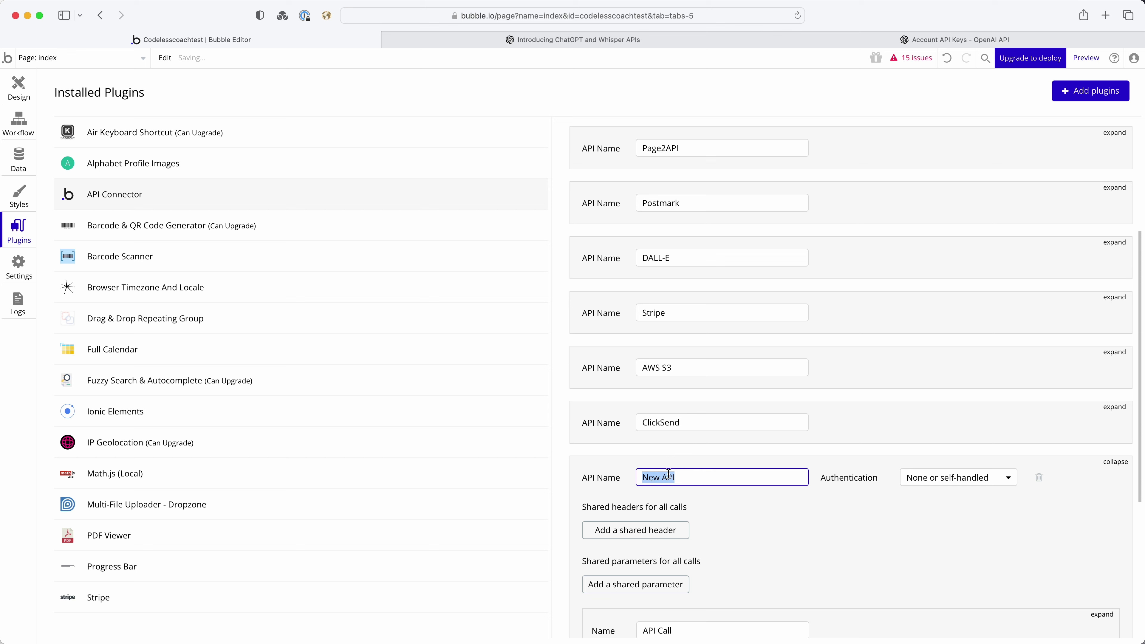
{"action": "type", "text": "OpenAI"}
{"action": "scroll", "coordinate": [781, 400], "scroll_direction": "down", "scroll_amount": 5}
{"action": "left_click", "coordinate": [938, 215]}
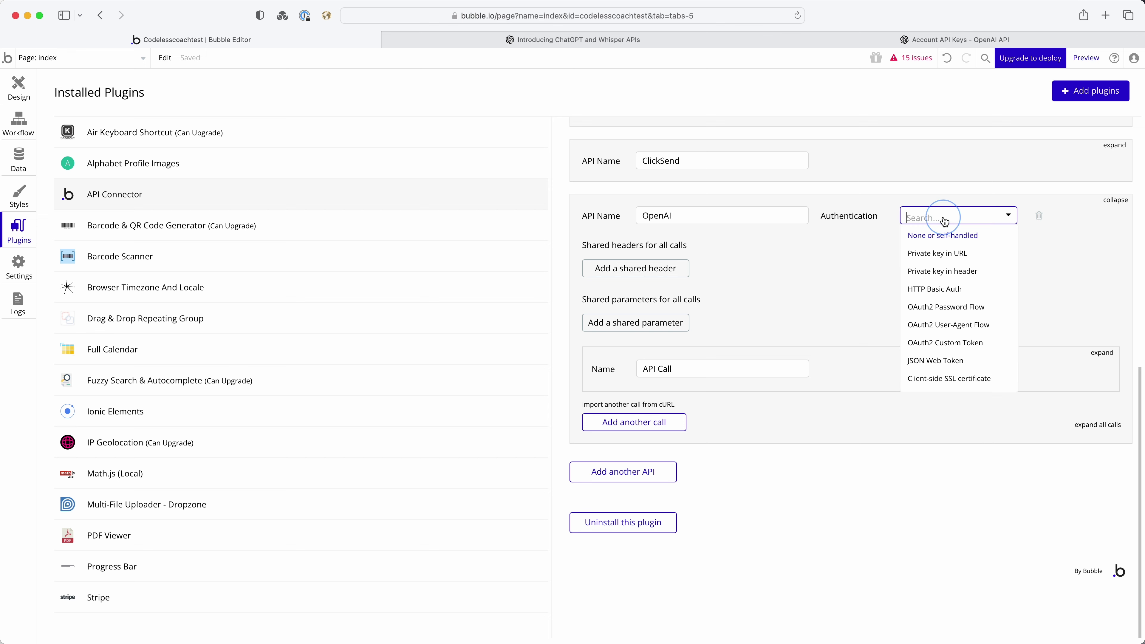
{"action": "left_click", "coordinate": [949, 272]}
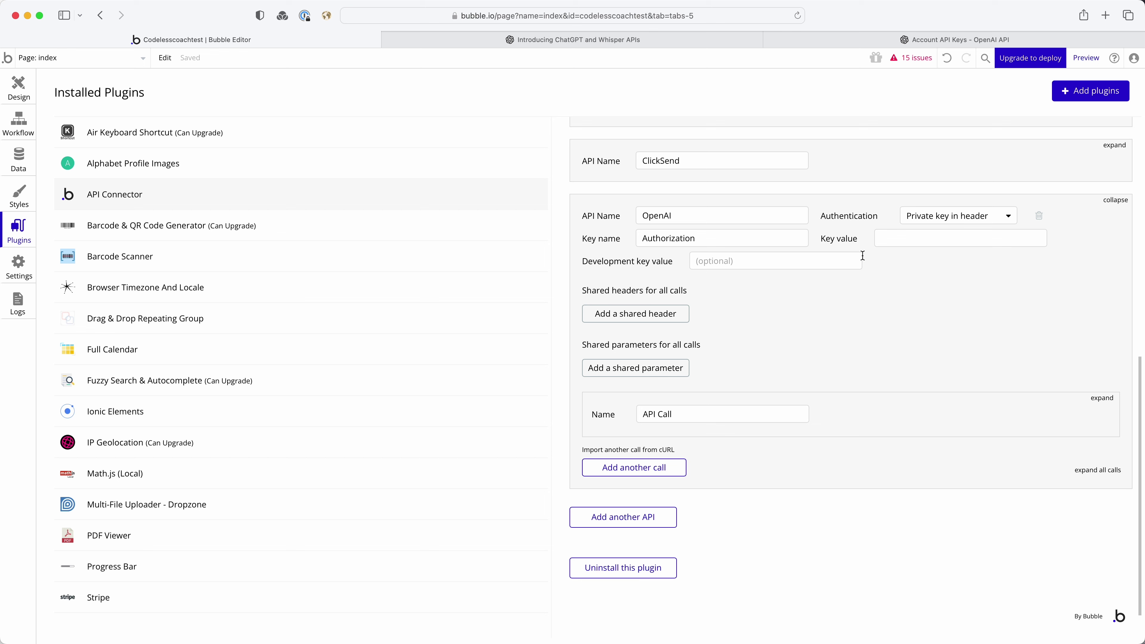
Step: Expand the OpenAI API's call, name it Get transcription, and set it to be used as an Action
{"action": "left_click", "coordinate": [1104, 398]}
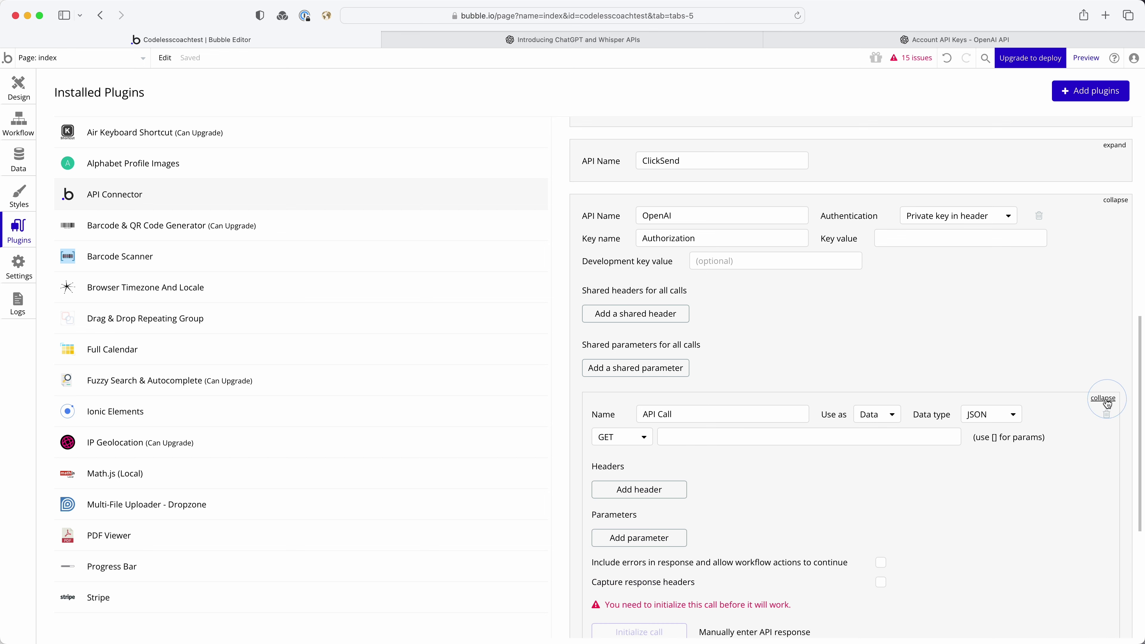
{"action": "left_click", "coordinate": [694, 413]}
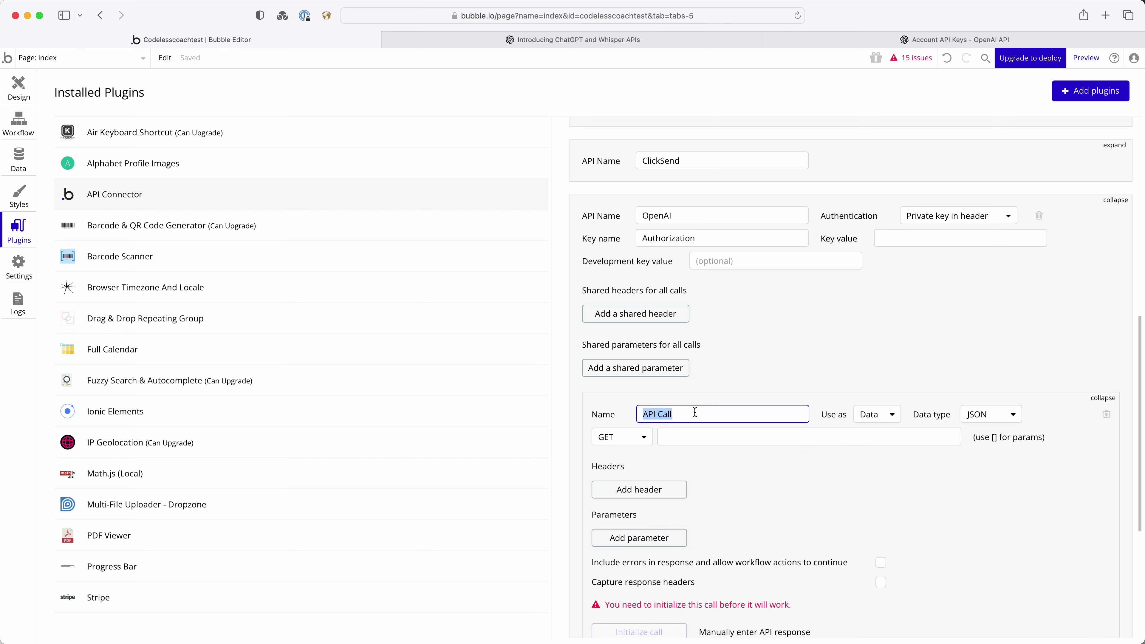
{"action": "type", "text": "Get transcription"}
{"action": "key", "text": "BackSpace"}
{"action": "key", "text": "BackSpace"}
{"action": "key", "text": "BackSpace"}
{"action": "type", "text": "ion"}
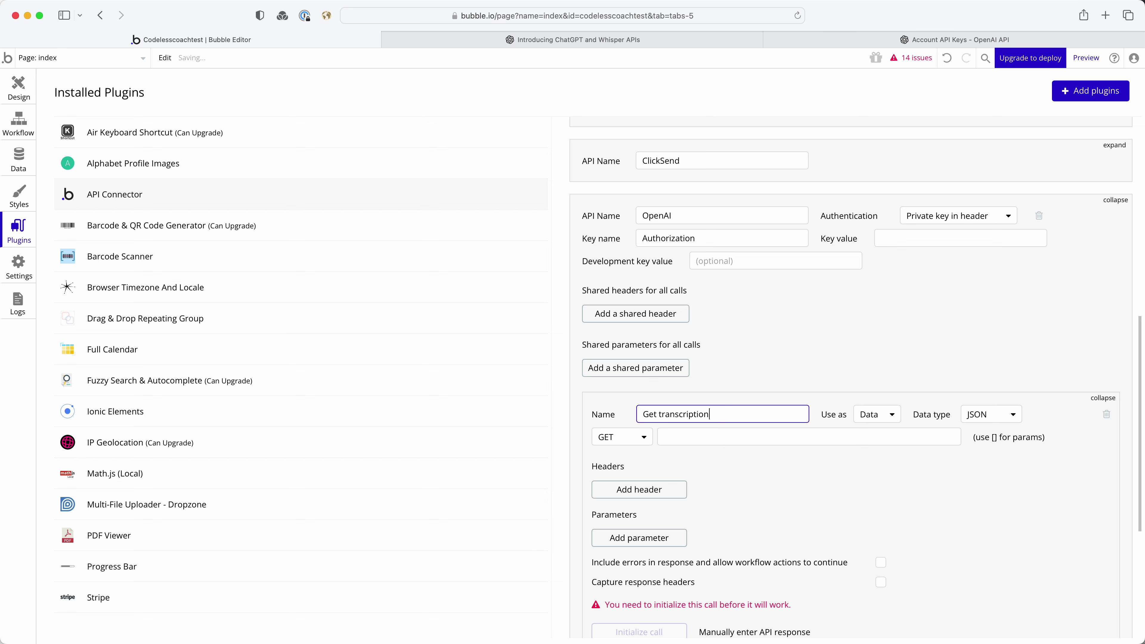
{"action": "left_click", "coordinate": [883, 416]}
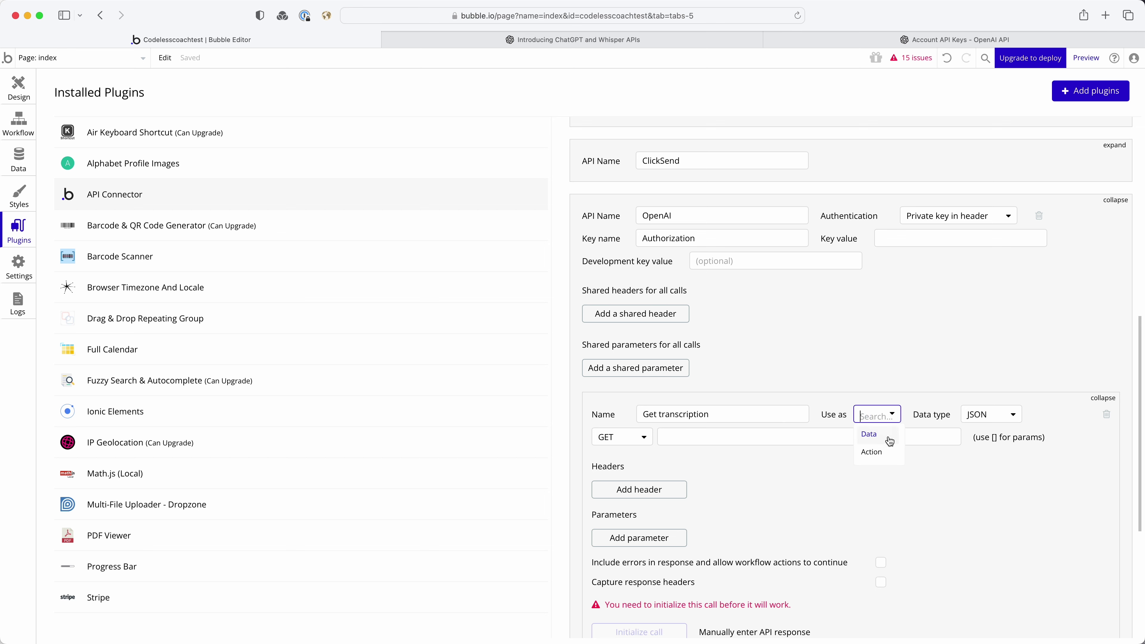
{"action": "left_click", "coordinate": [887, 456]}
{"action": "scroll", "coordinate": [950, 371], "scroll_direction": "down", "scroll_amount": 2}
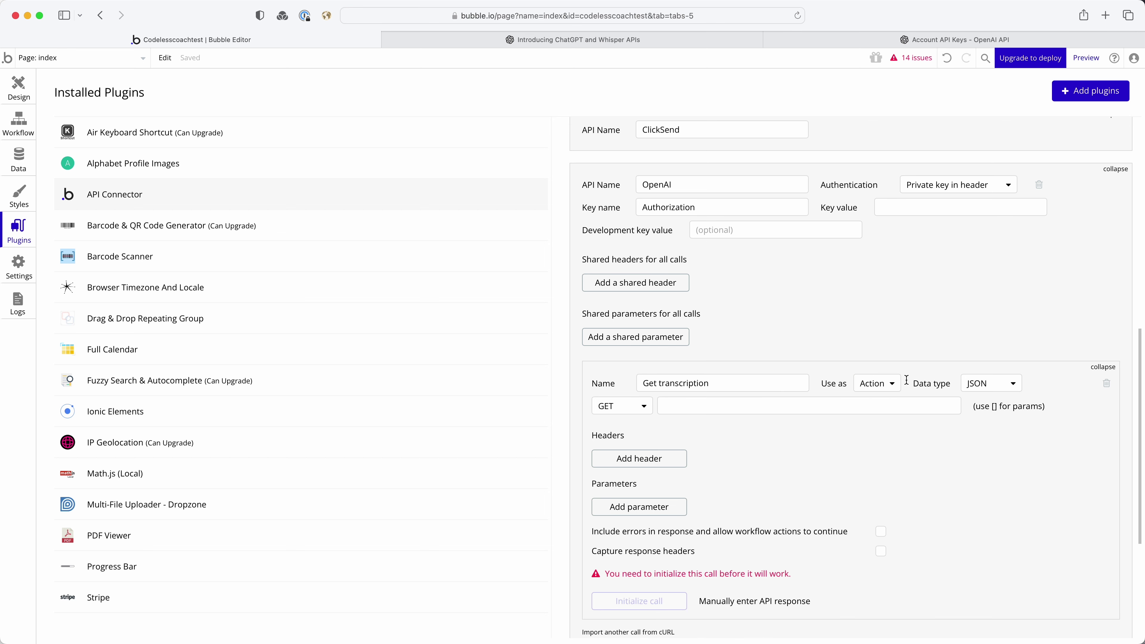
{"action": "left_click", "coordinate": [545, 38]}
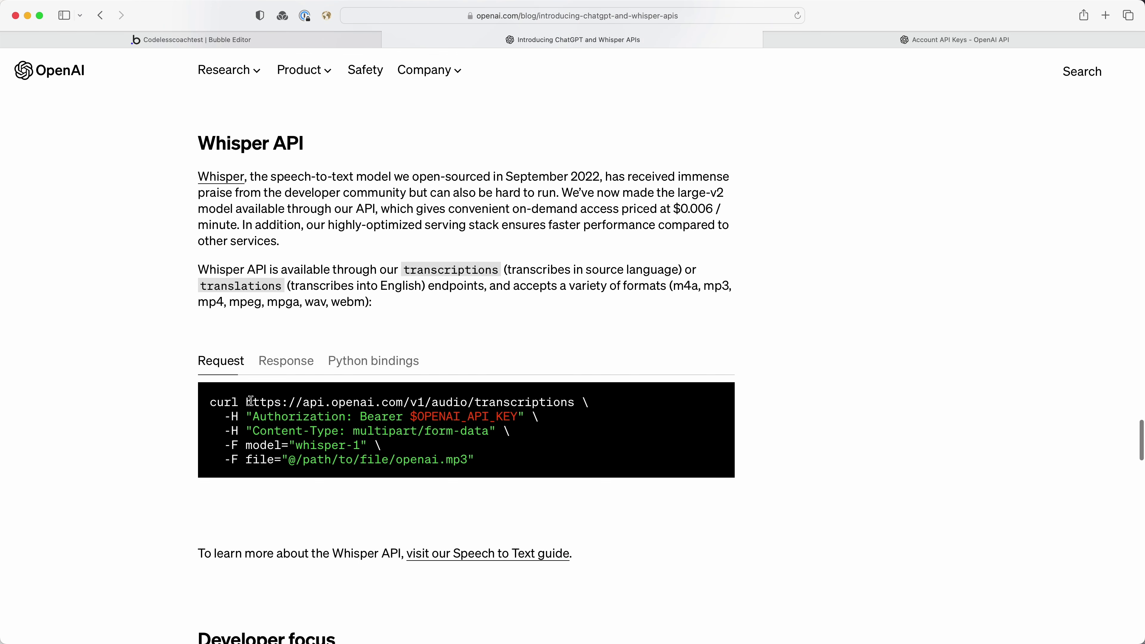
{"action": "left_click_drag", "start_coordinate": [248, 401], "coordinate": [577, 403]}
{"action": "key", "text": "super+c"}
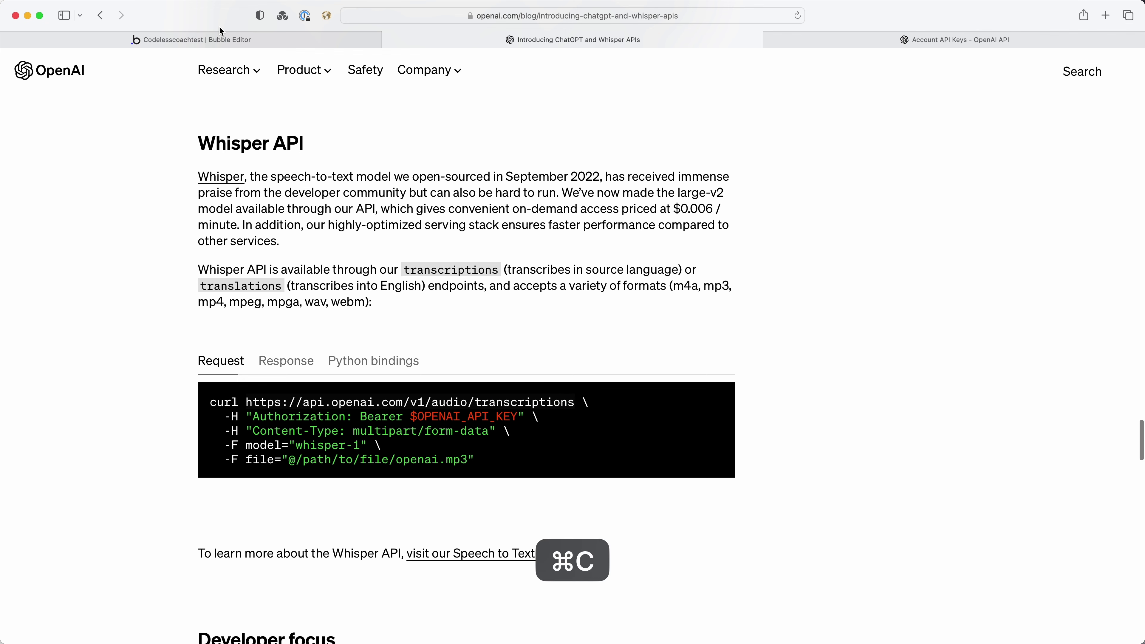
{"action": "left_click", "coordinate": [223, 42]}
{"action": "left_click", "coordinate": [729, 415]}
{"action": "key", "text": "super+v"}
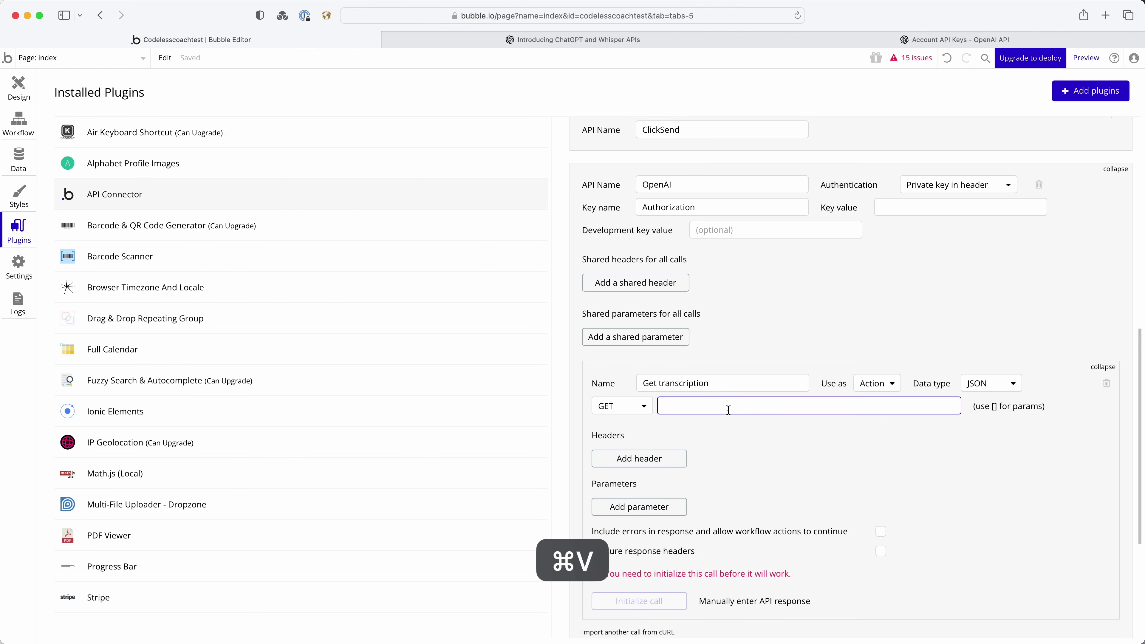
{"action": "left_click", "coordinate": [626, 408]}
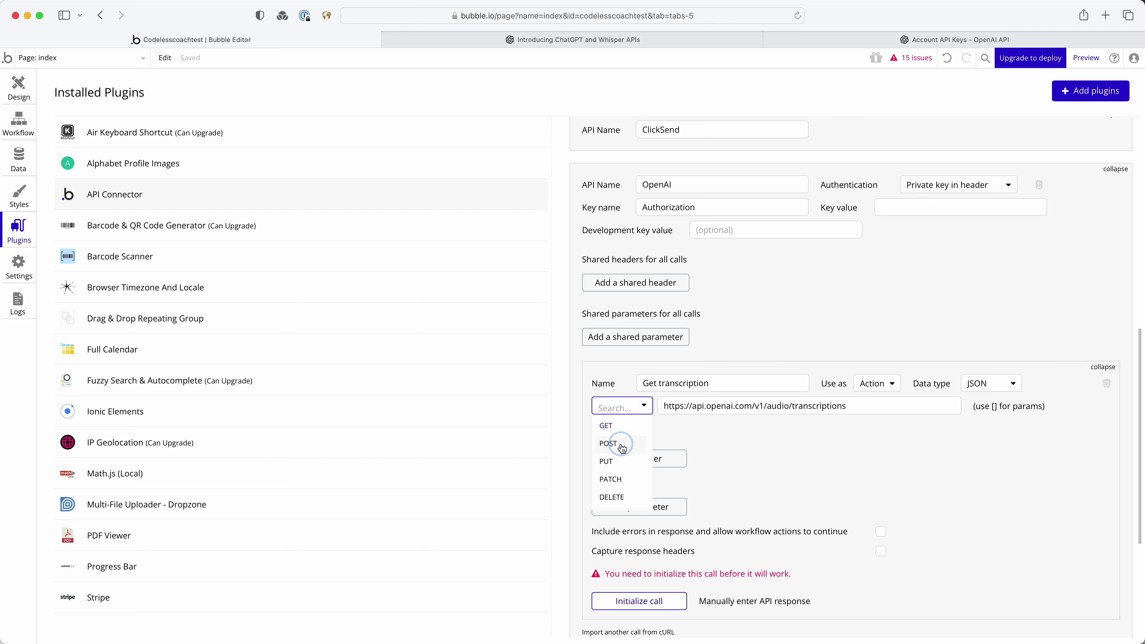
{"action": "left_click", "coordinate": [621, 444]}
Step: Check the Whisper request example and set the Get transcription call's body type to Form-data
{"action": "scroll", "coordinate": [645, 441], "scroll_direction": "down", "scroll_amount": 3}
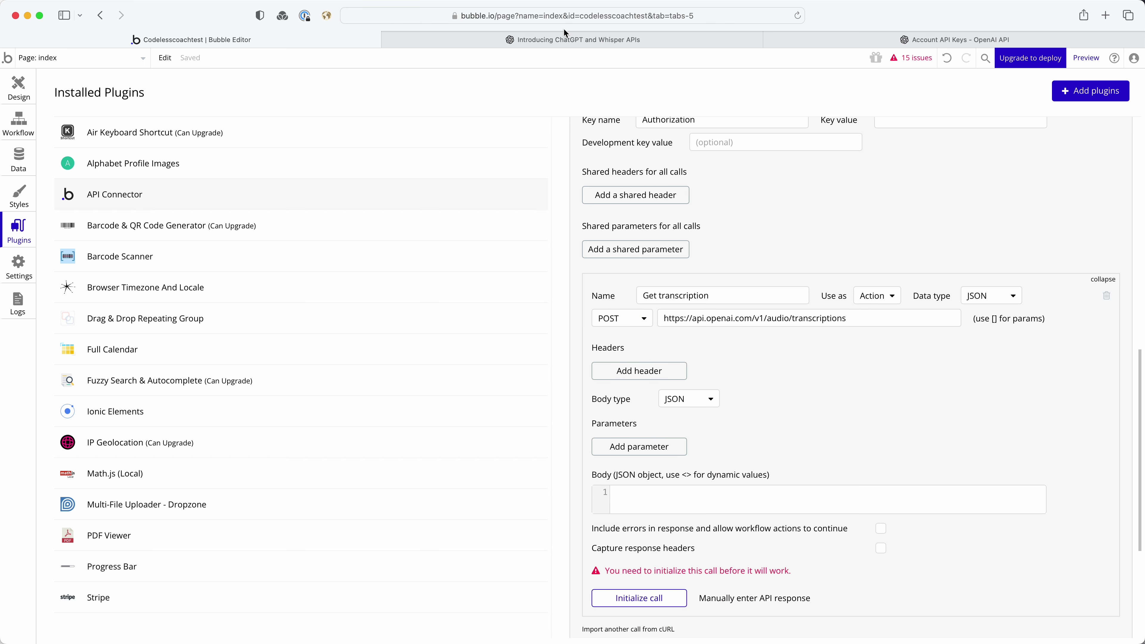
{"action": "left_click", "coordinate": [568, 41]}
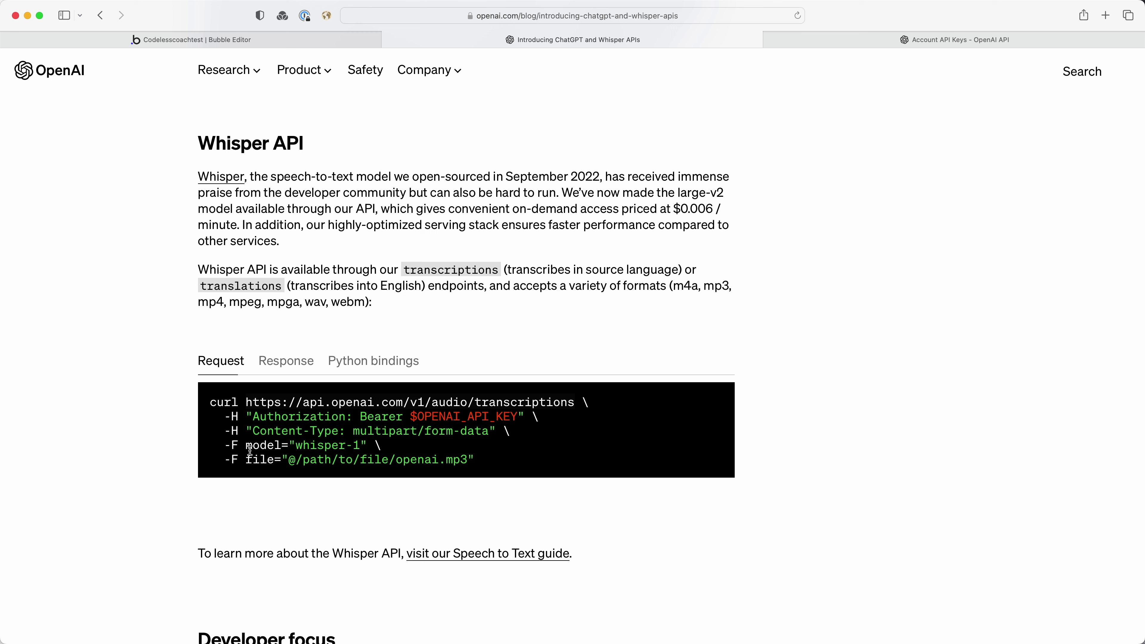
{"action": "left_click", "coordinate": [247, 34]}
{"action": "left_click", "coordinate": [676, 398]}
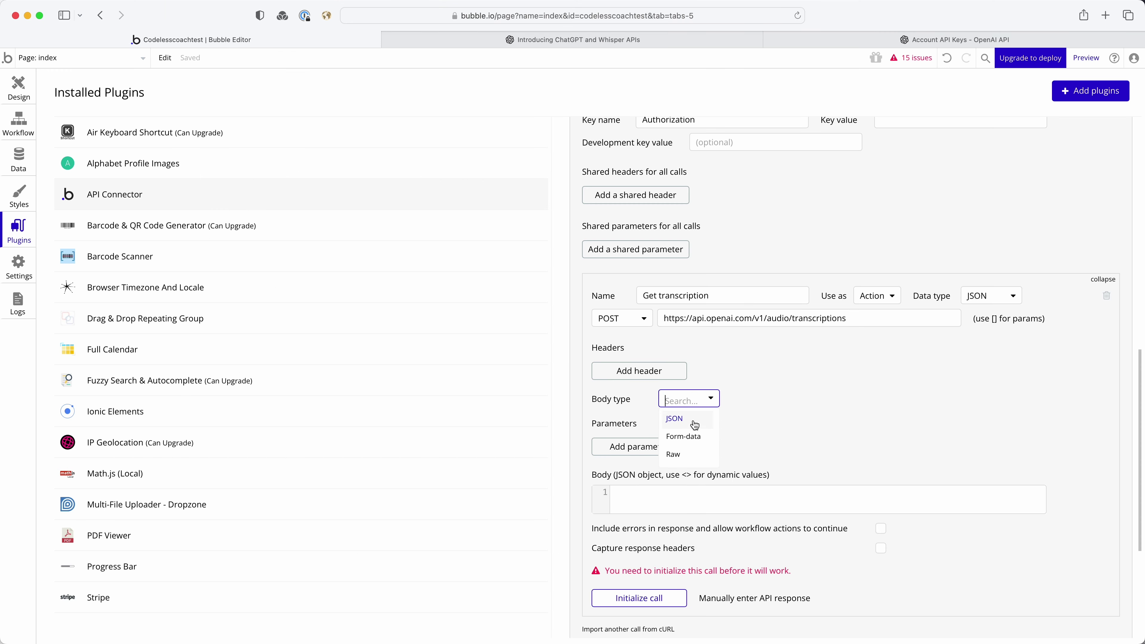
{"action": "left_click", "coordinate": [690, 437]}
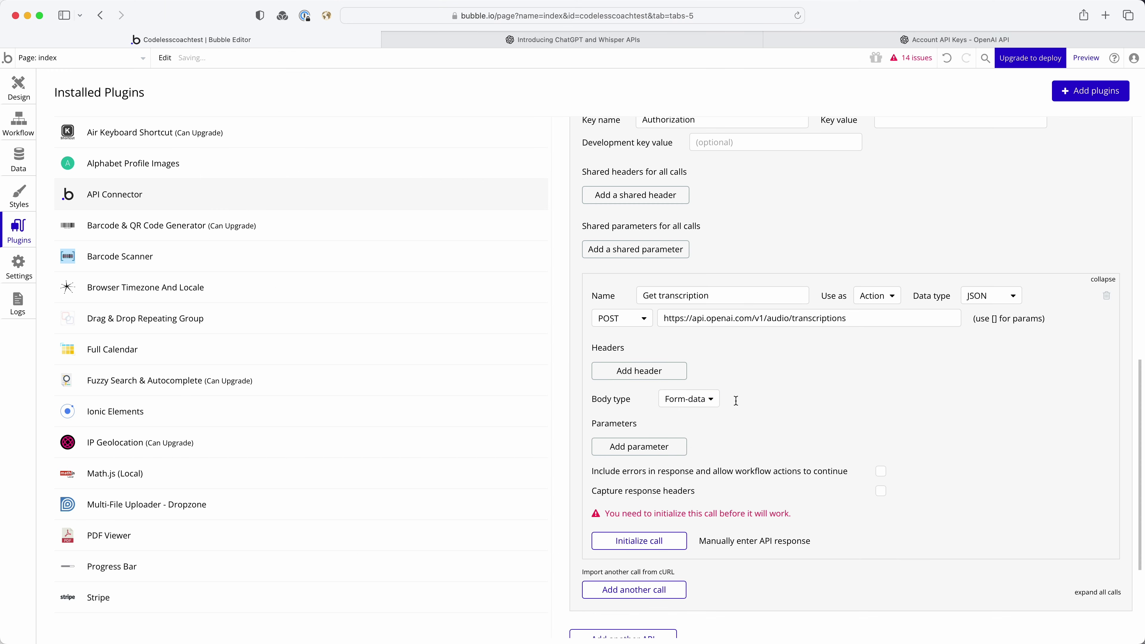
Step: Copy "Content-Type: multipart/form-data" from the Whisper request example into the key of a new header on the call
{"action": "left_click", "coordinate": [527, 40]}
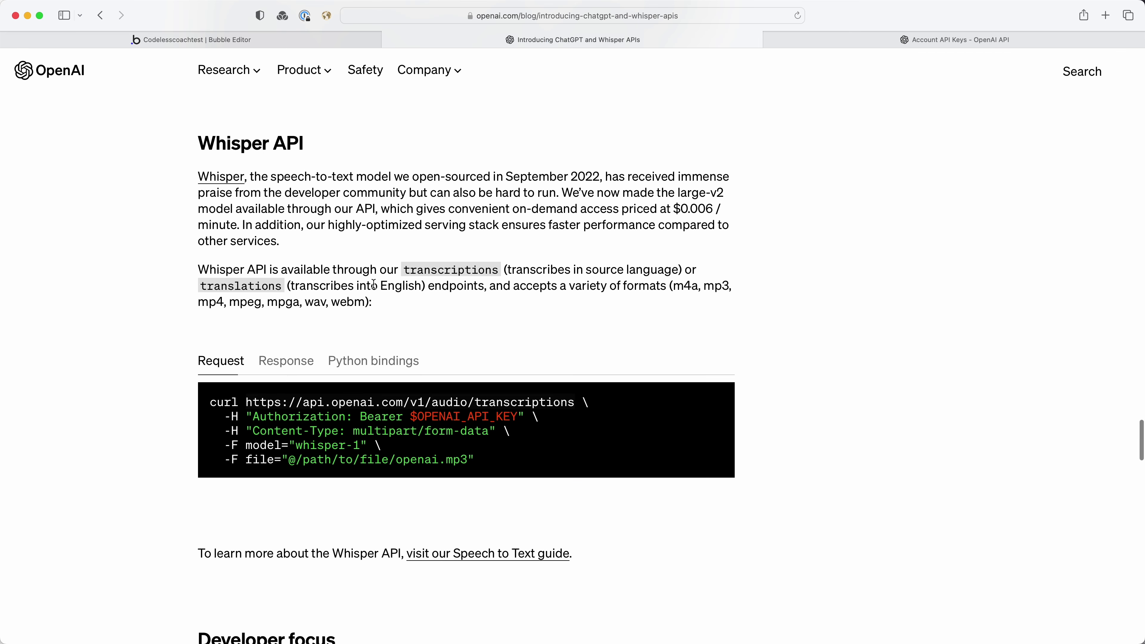
{"action": "left_click_drag", "start_coordinate": [256, 431], "coordinate": [491, 432]}
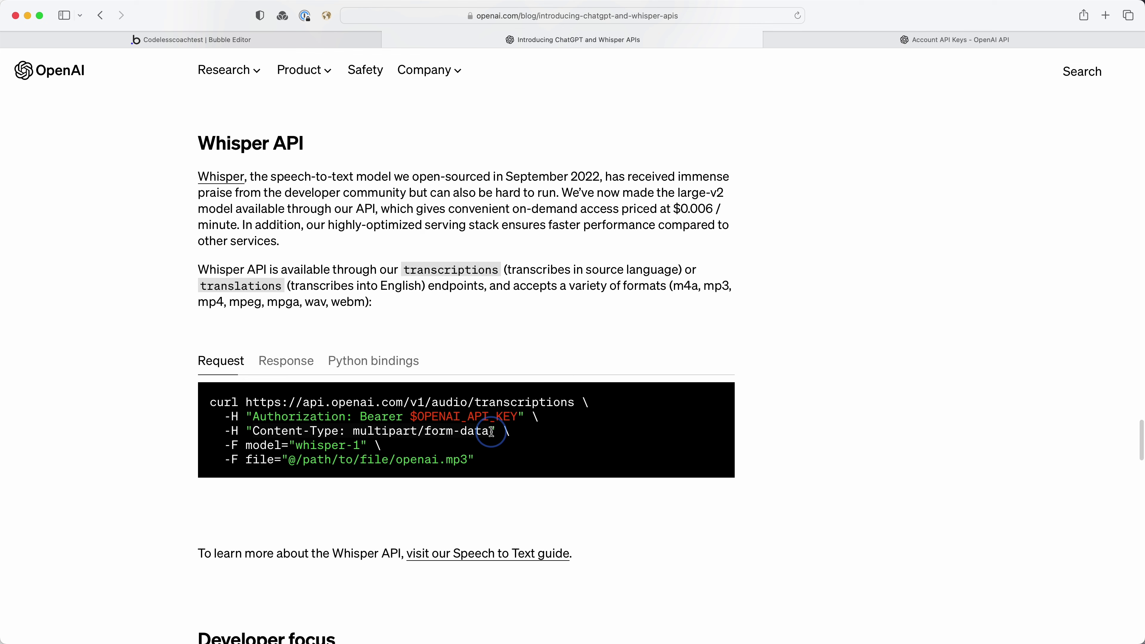
{"action": "key", "text": "super+c"}
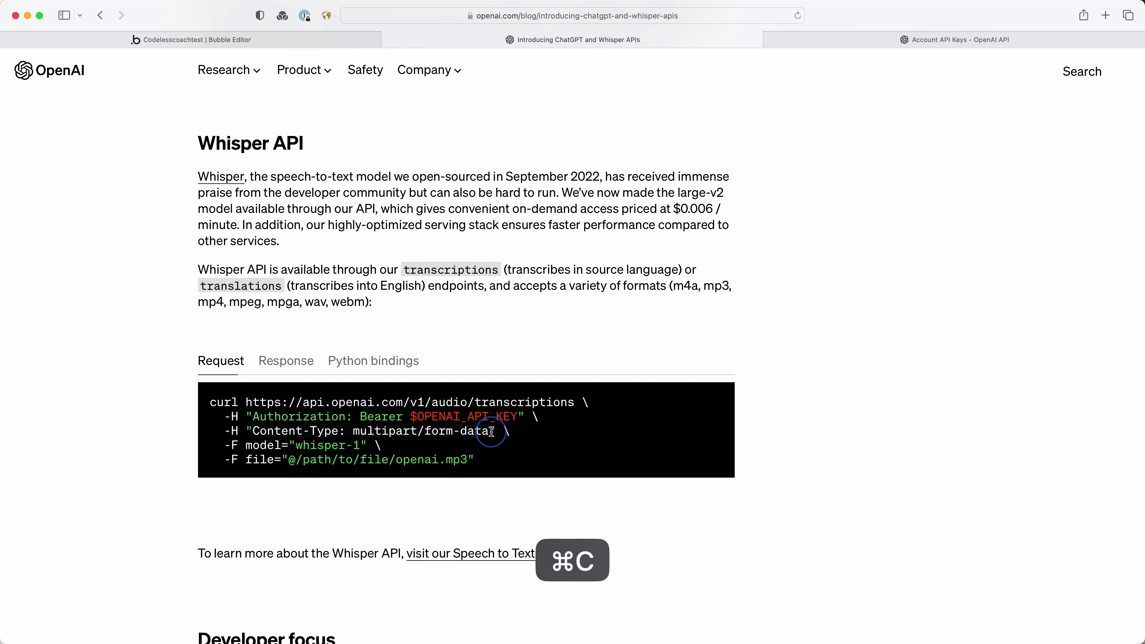
{"action": "left_click", "coordinate": [229, 42]}
{"action": "left_click", "coordinate": [664, 369]}
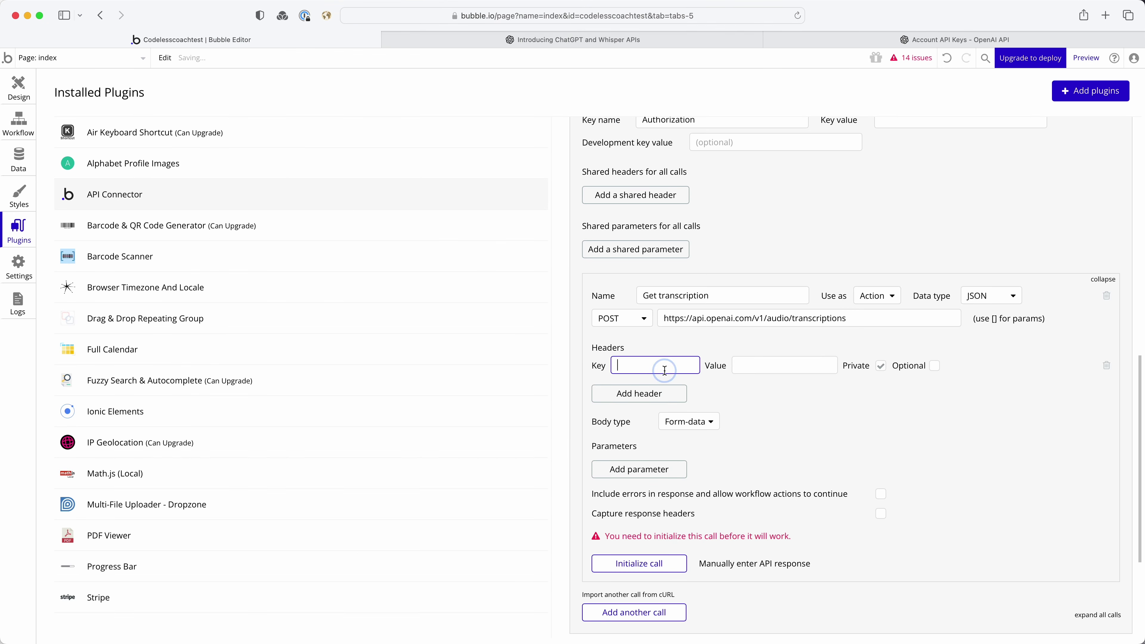
{"action": "key", "text": "super+v"}
Step: Move multipart/form-data from the header's key into its value without the colon and space, keeping Content-Type as the key
{"action": "left_click_drag", "start_coordinate": [618, 366], "coordinate": [762, 366]}
{"action": "key", "text": "super+x"}
{"action": "left_click", "coordinate": [778, 368]}
{"action": "key", "text": "super+v"}
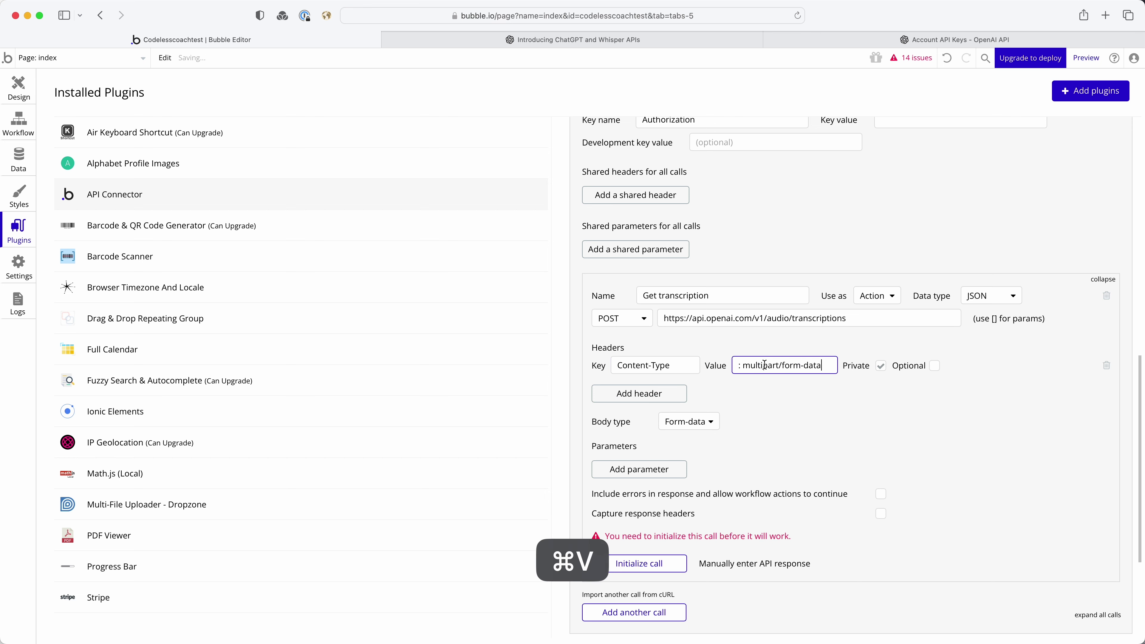
{"action": "left_click", "coordinate": [743, 366]}
{"action": "key", "text": "BackSpace"}
{"action": "key", "text": "BackSpace"}
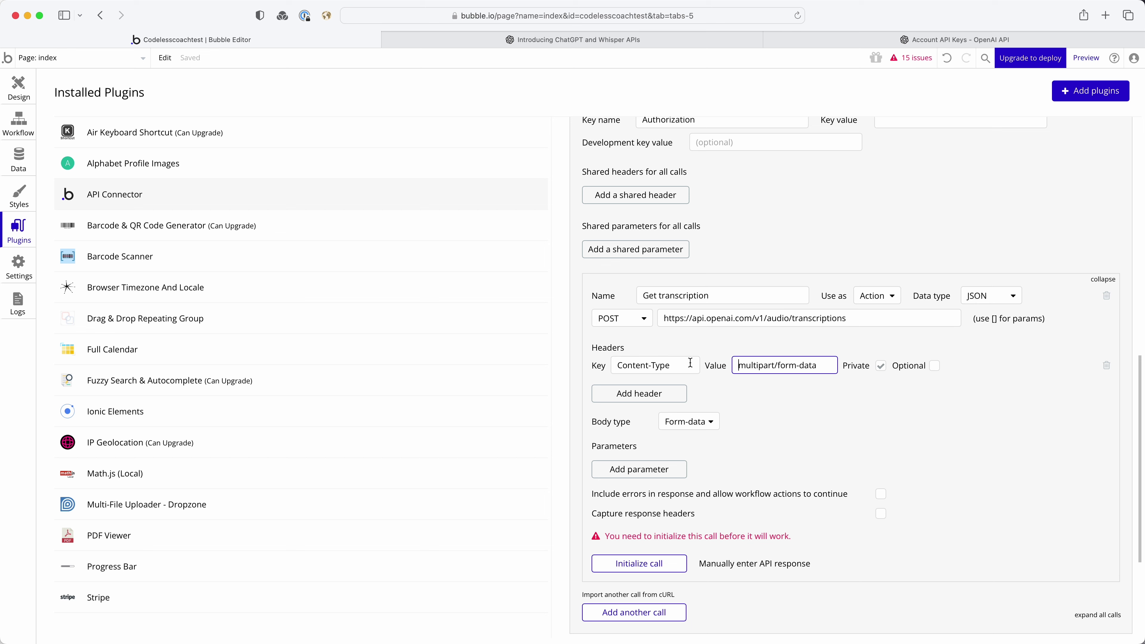
{"action": "left_click", "coordinate": [677, 364]}
{"action": "left_click", "coordinate": [736, 365]}
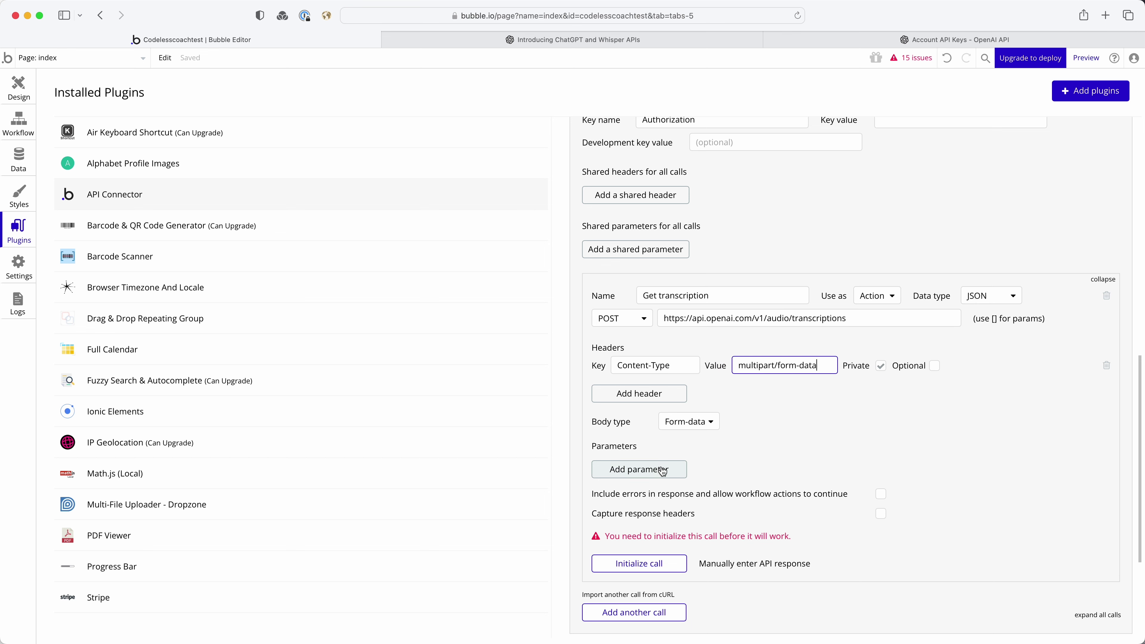
Step: Add a parameter to the call with key model and value whisper-1, copied from the Whisper request example
{"action": "left_click", "coordinate": [652, 470]}
{"action": "left_click", "coordinate": [527, 40]}
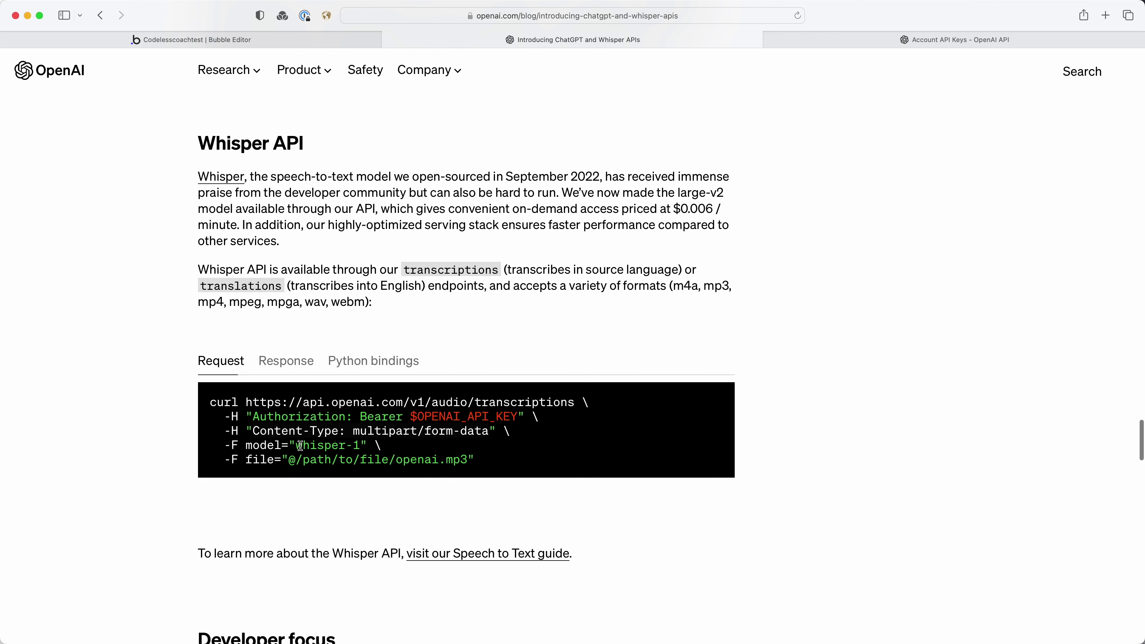
{"action": "left_click_drag", "start_coordinate": [296, 444], "coordinate": [356, 447]}
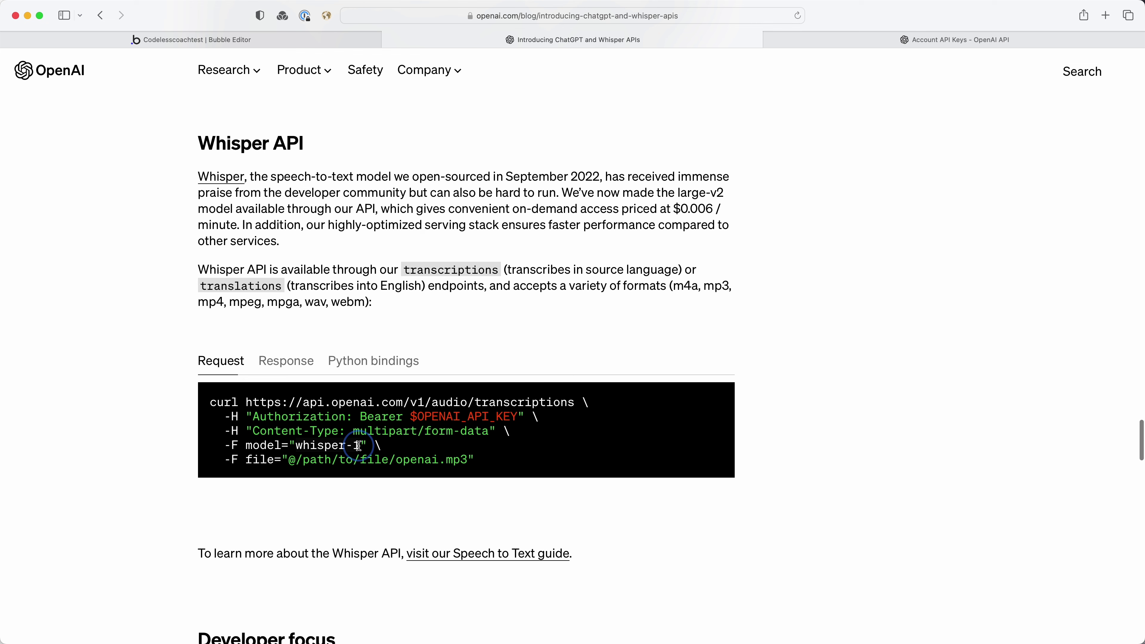
{"action": "key", "text": "super+c"}
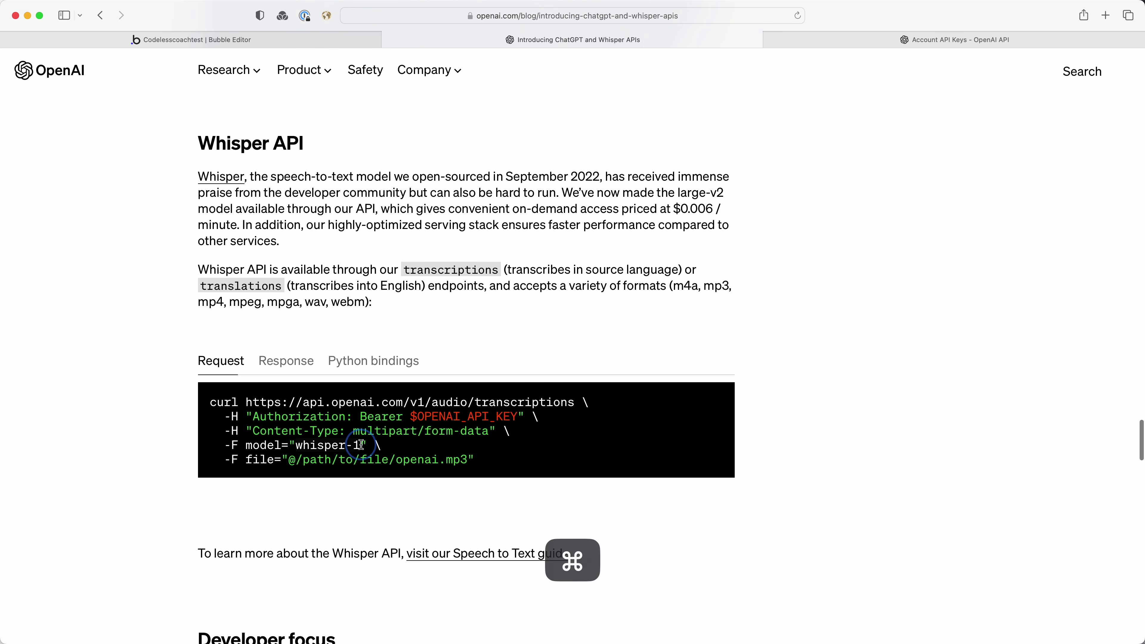
{"action": "left_click", "coordinate": [282, 40]}
{"action": "left_click", "coordinate": [785, 464]}
{"action": "key", "text": "super+v"}
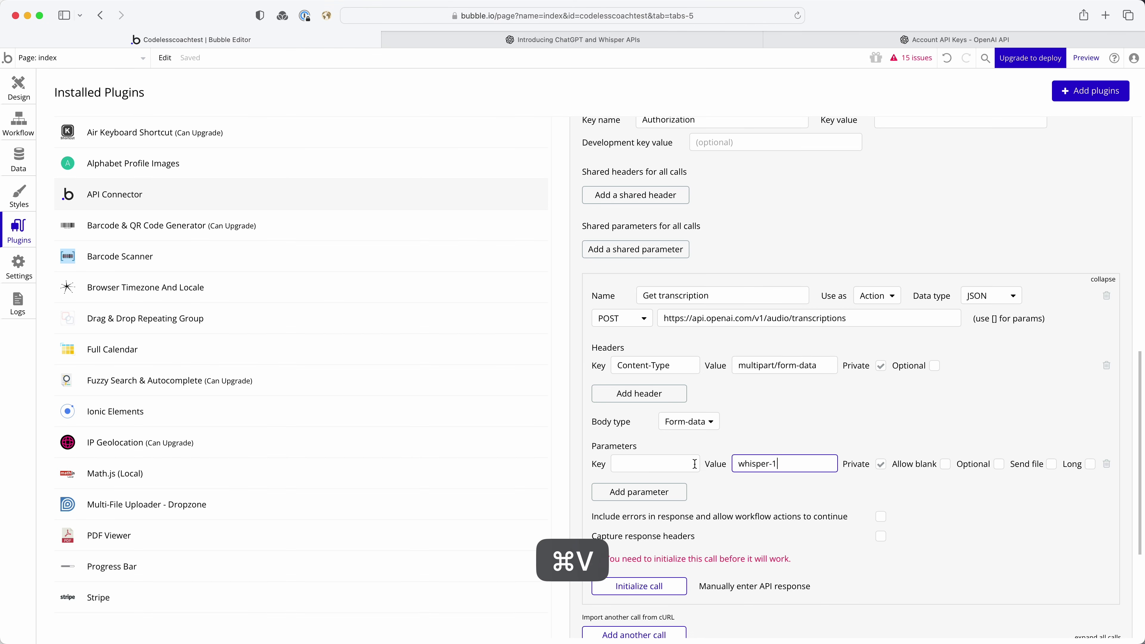
{"action": "left_click", "coordinate": [654, 464]}
{"action": "type", "text": "model"}
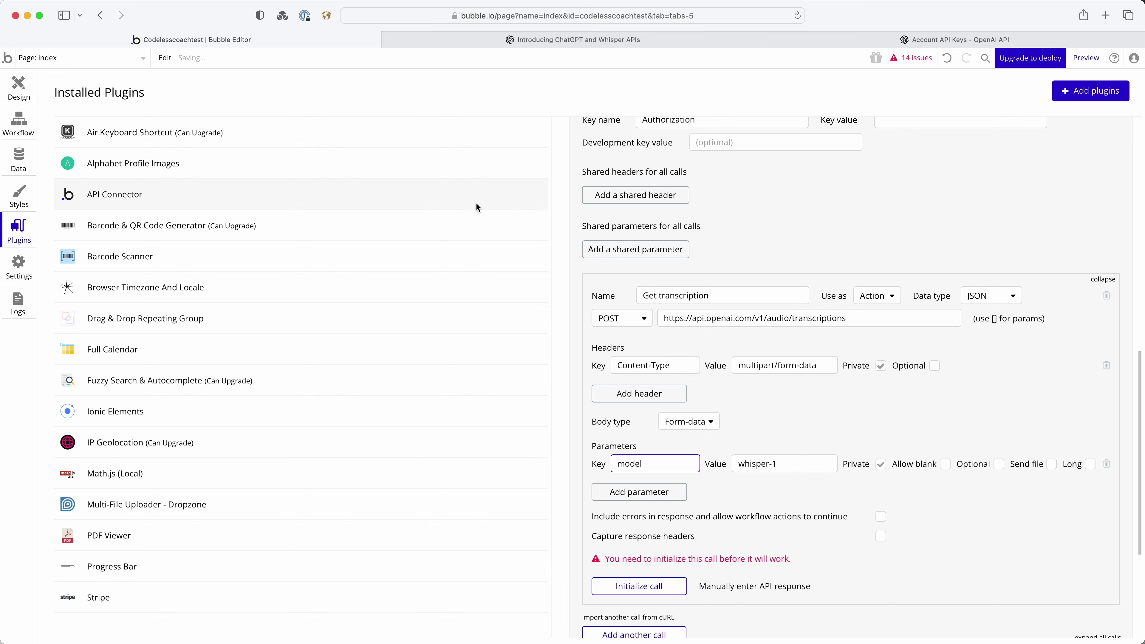
Step: Add a non-private parameter with key file, enable Send file for it, and upload New Recording 10.m4a as its value
{"action": "left_click", "coordinate": [550, 41]}
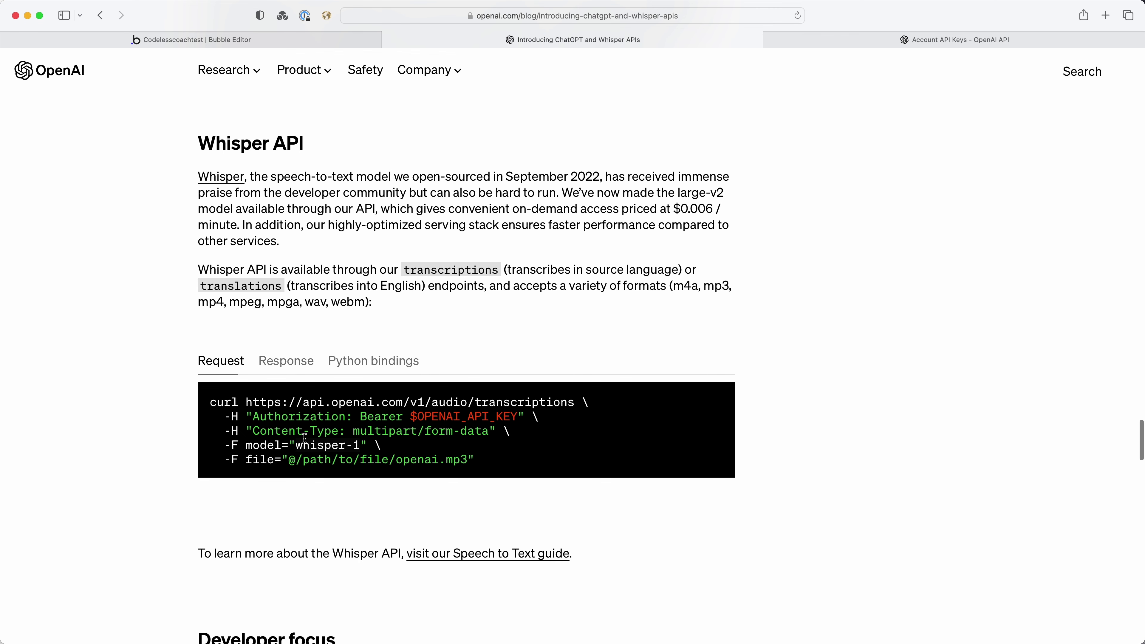
{"action": "left_click", "coordinate": [256, 41]}
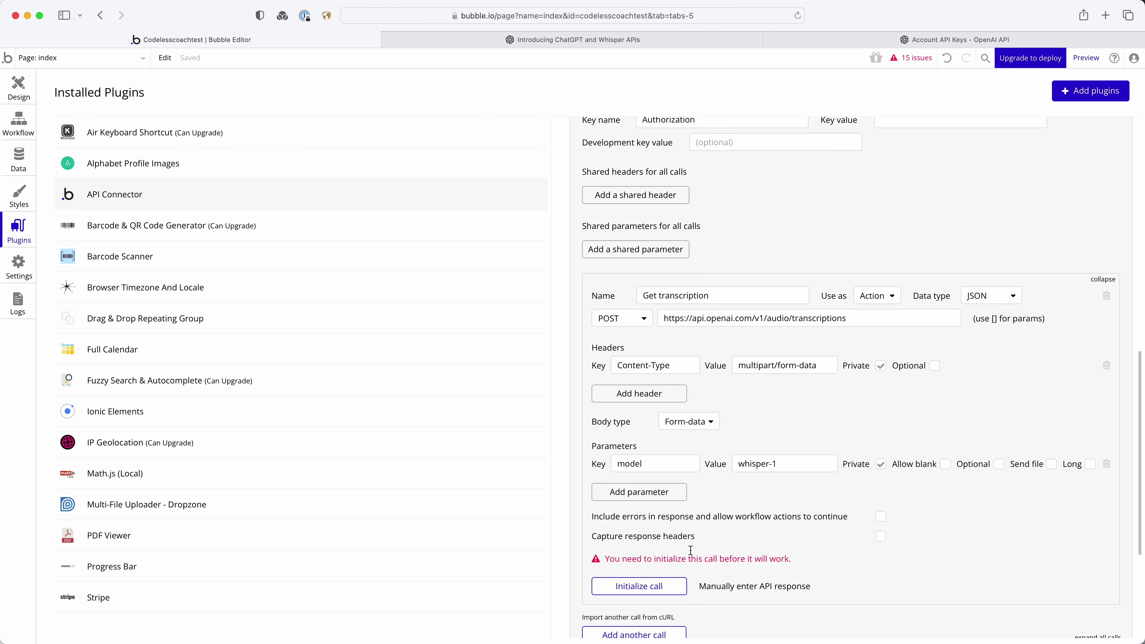
{"action": "left_click", "coordinate": [639, 492]}
{"action": "left_click", "coordinate": [649, 487]}
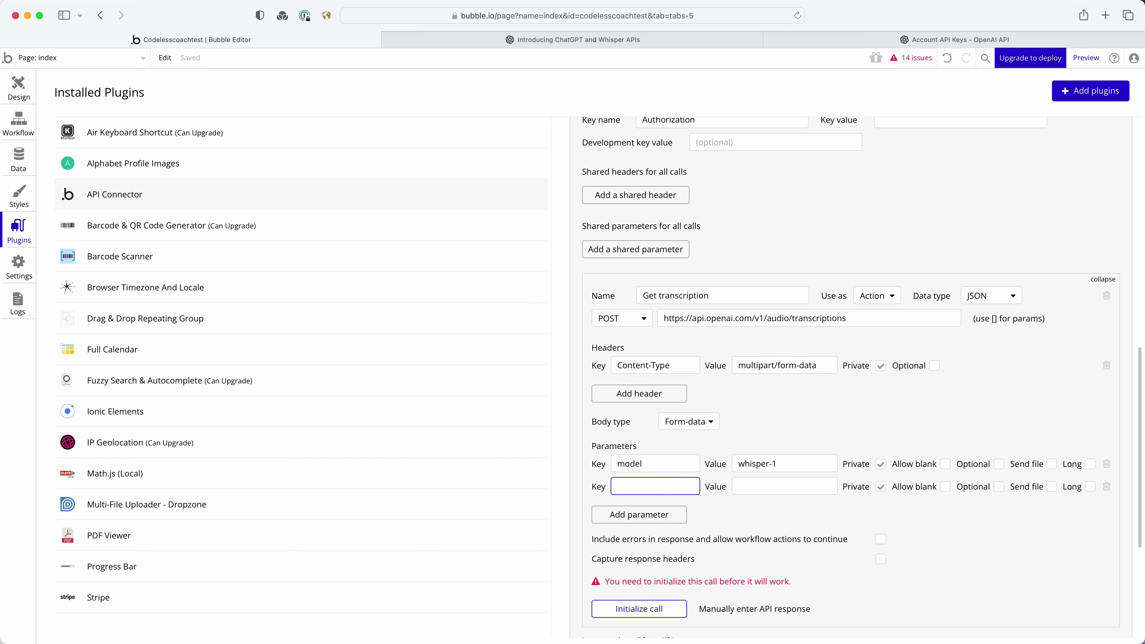
{"action": "type", "text": "file"}
{"action": "left_click", "coordinate": [881, 487]}
{"action": "left_click", "coordinate": [1051, 487]}
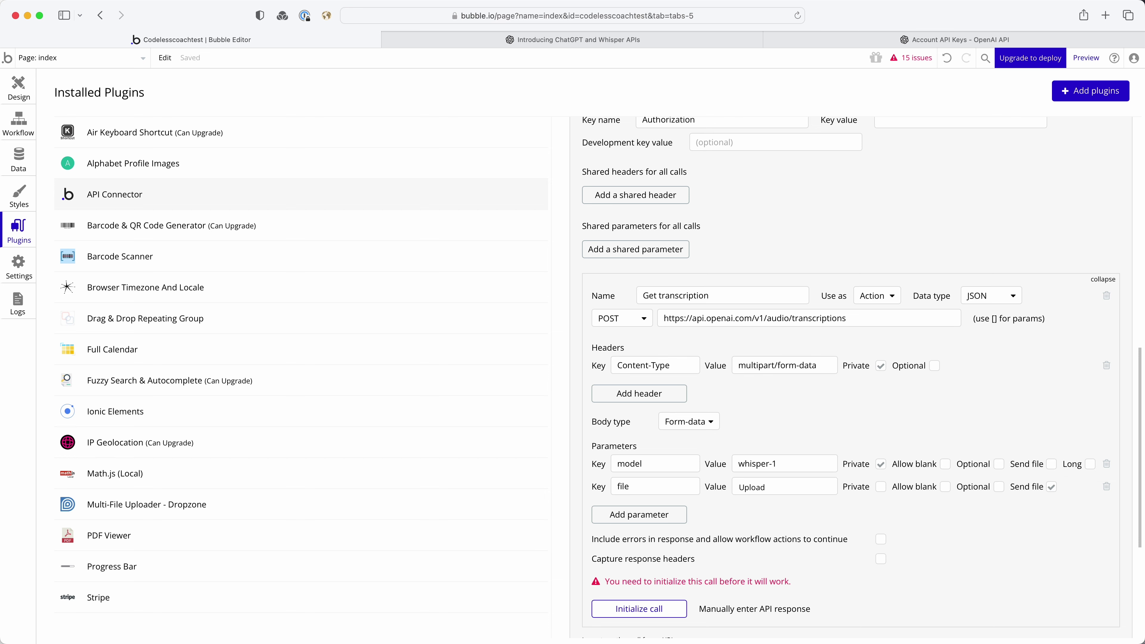
{"action": "left_click", "coordinate": [770, 485]}
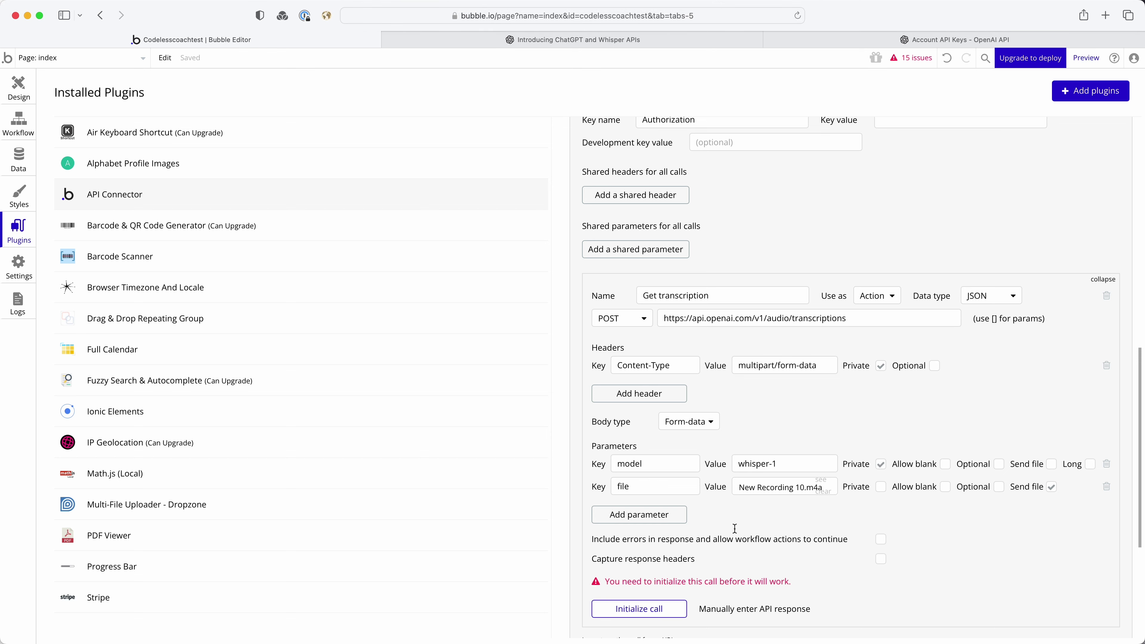
{"action": "scroll", "coordinate": [811, 393], "scroll_direction": "up", "scroll_amount": 3}
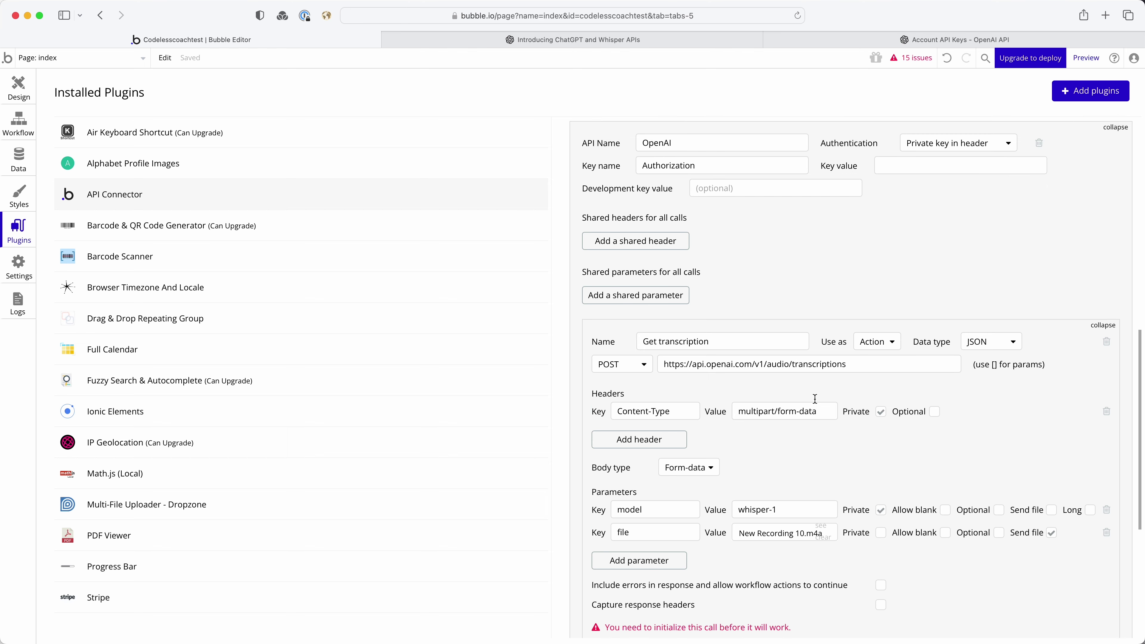
Step: Switch to the OpenAI API keys page, generate a new secret key and copy it
{"action": "left_click", "coordinate": [830, 41]}
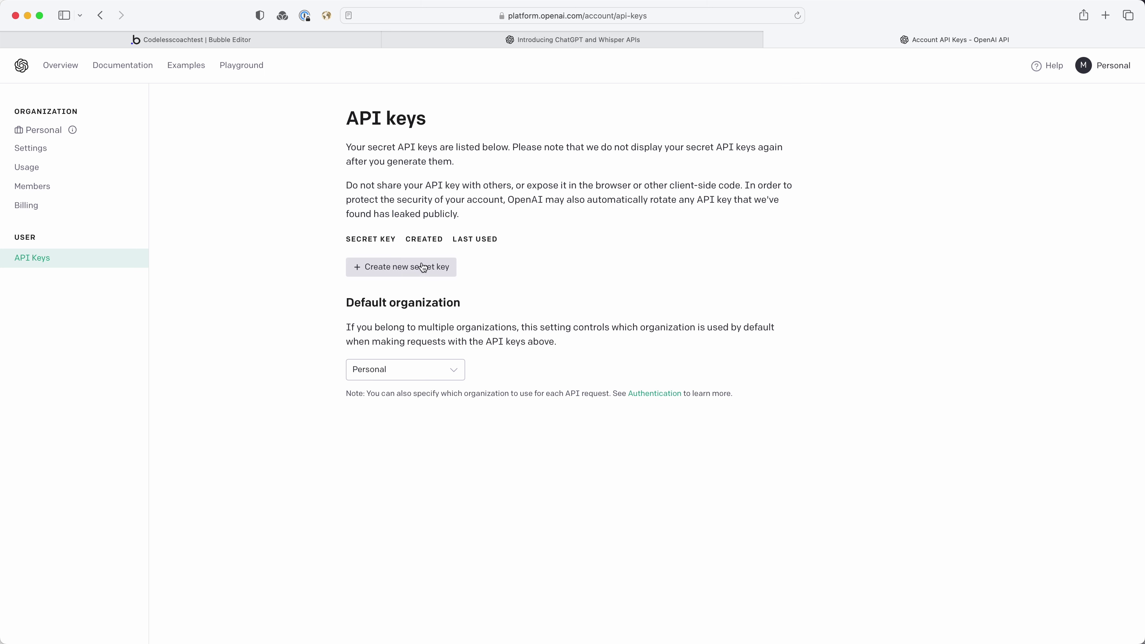
{"action": "left_click", "coordinate": [410, 270]}
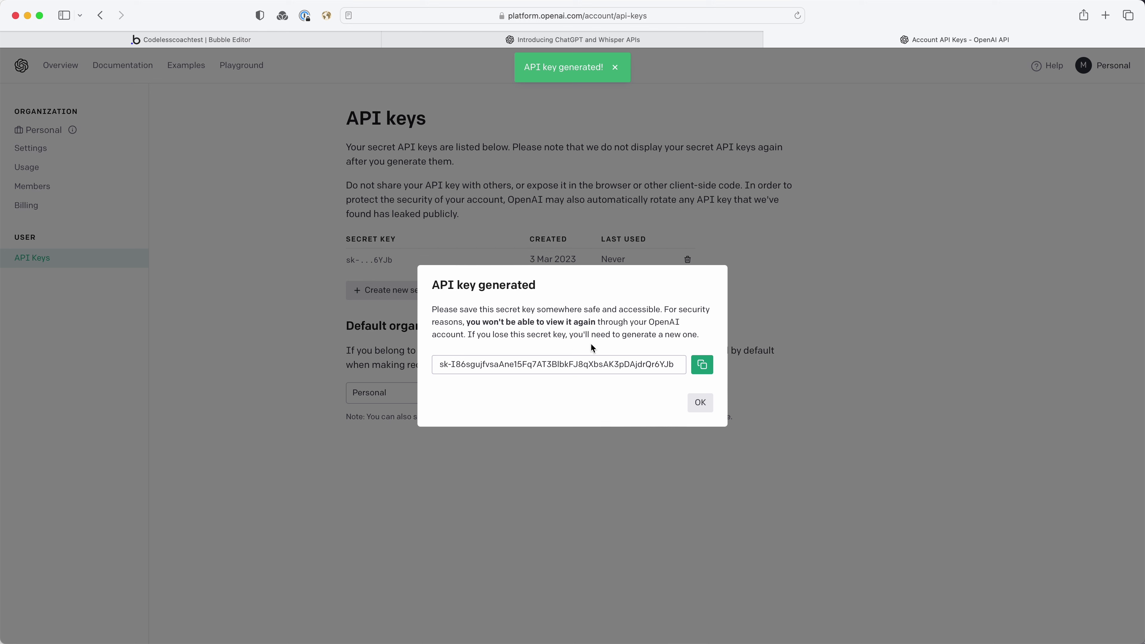
{"action": "left_click", "coordinate": [702, 364]}
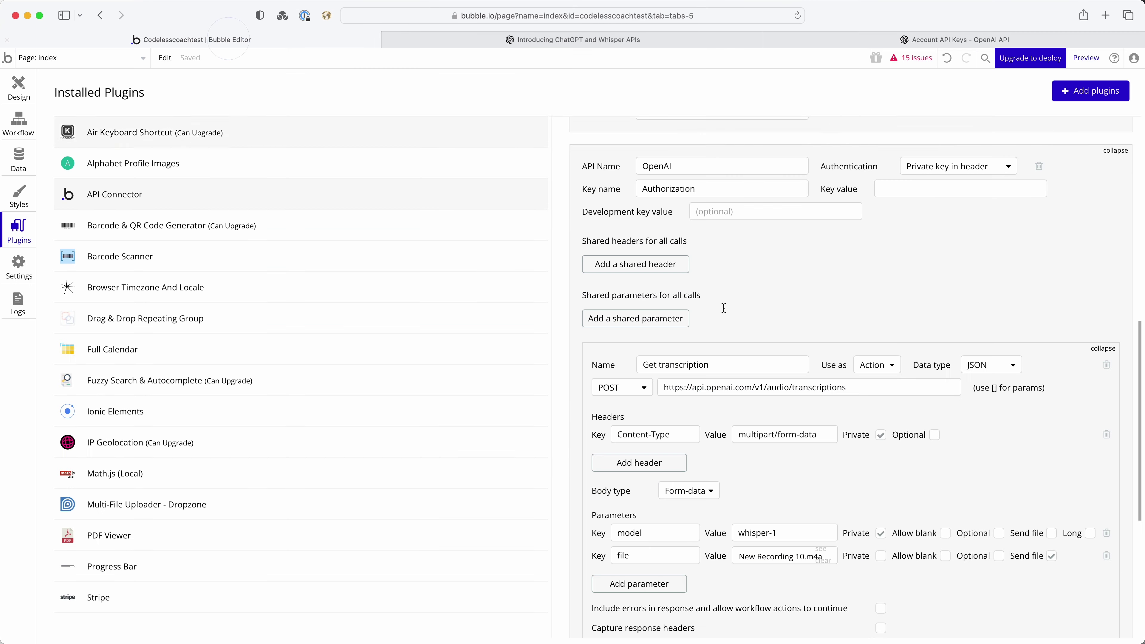
Step: Return to the Bubble editor and paste the copied API key as the OpenAI API's authorization key value
{"action": "left_click", "coordinate": [230, 39]}
{"action": "left_click", "coordinate": [894, 189]}
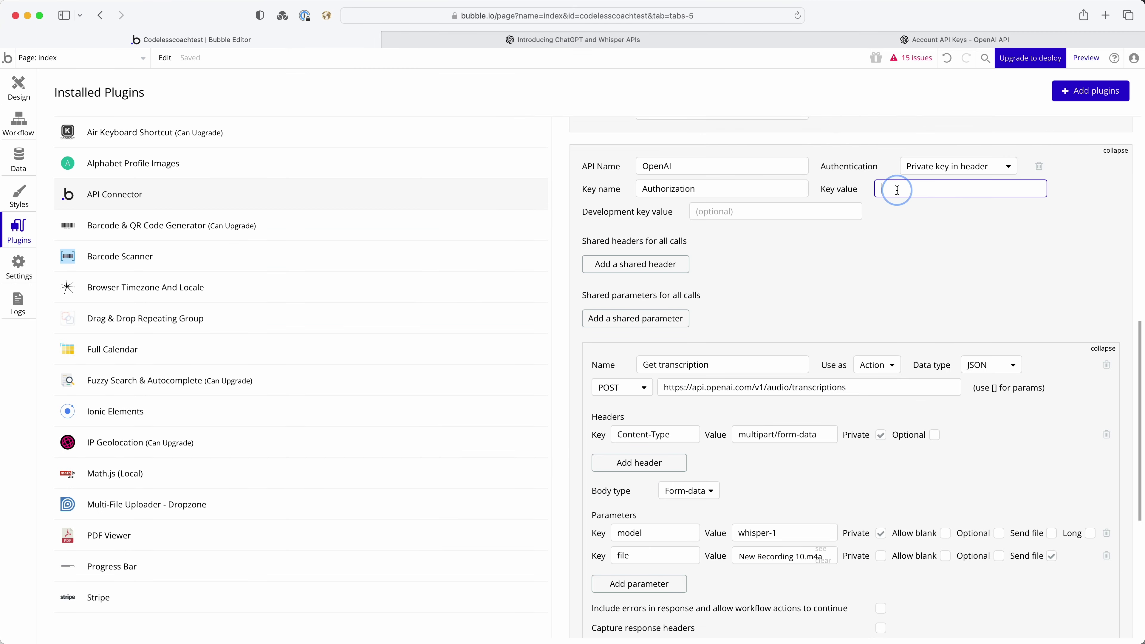
{"action": "key", "text": "cmd+v"}
Step: Check the Authorization format in the Whisper request example and prefix the authorization key value with "Bearer " including the space
{"action": "left_click", "coordinate": [632, 39]}
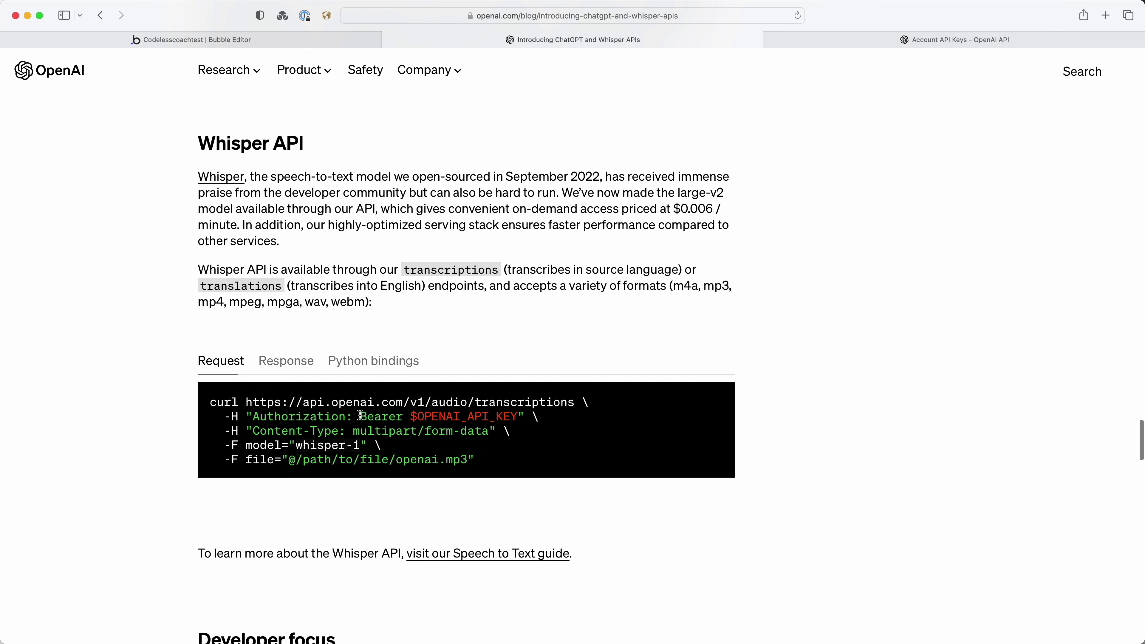
{"action": "left_click", "coordinate": [289, 40]}
{"action": "left_click", "coordinate": [899, 188]}
{"action": "key", "text": "Up"}
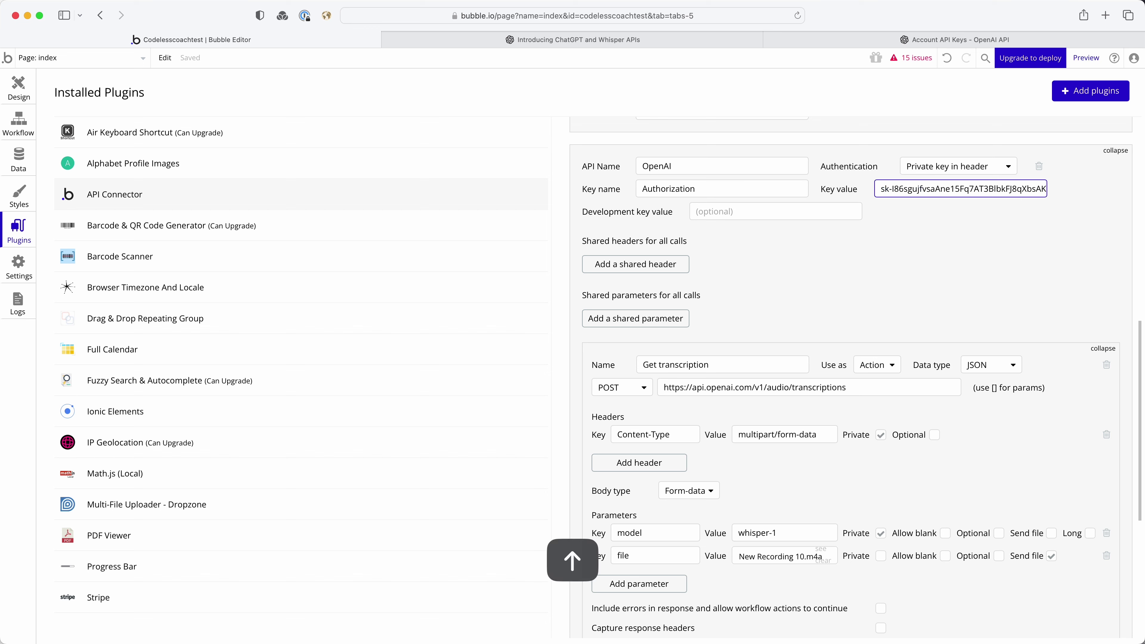
{"action": "type", "text": "Bearer"}
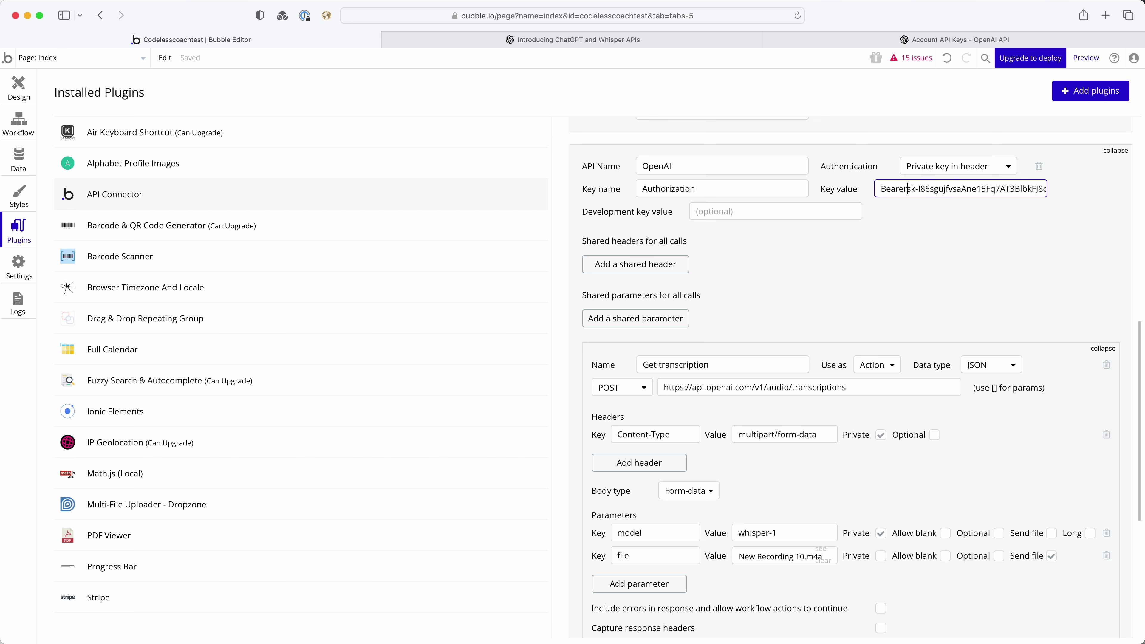
{"action": "left_click", "coordinate": [861, 223]}
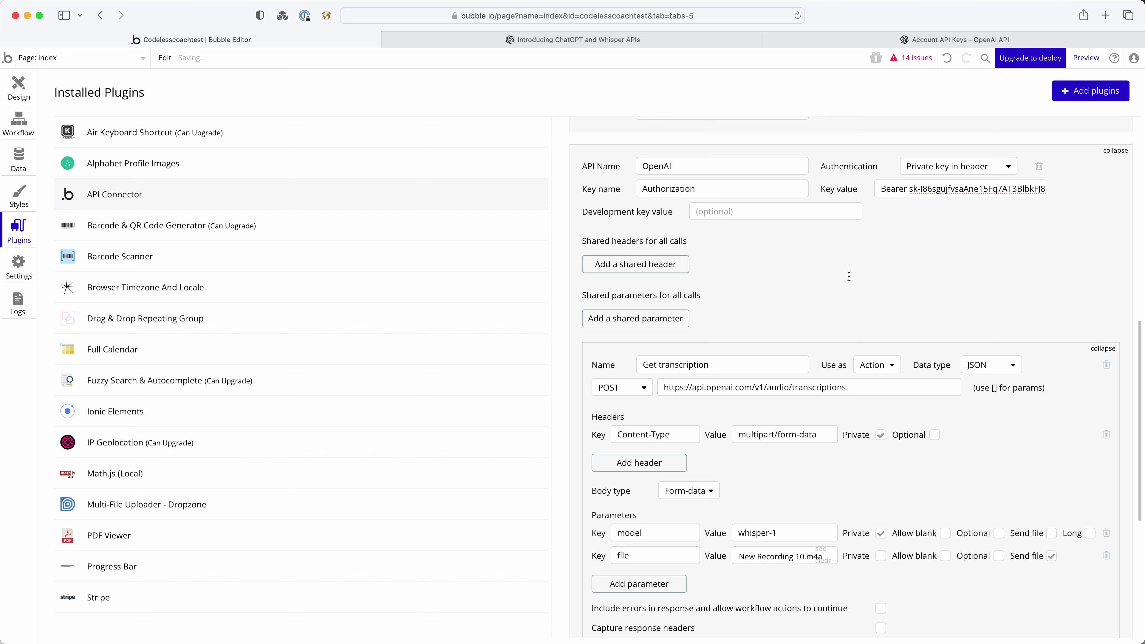
Step: Examine the example response for the Whisper API in the OpenAI blog post
{"action": "scroll", "coordinate": [872, 273], "scroll_direction": "down", "scroll_amount": 4}
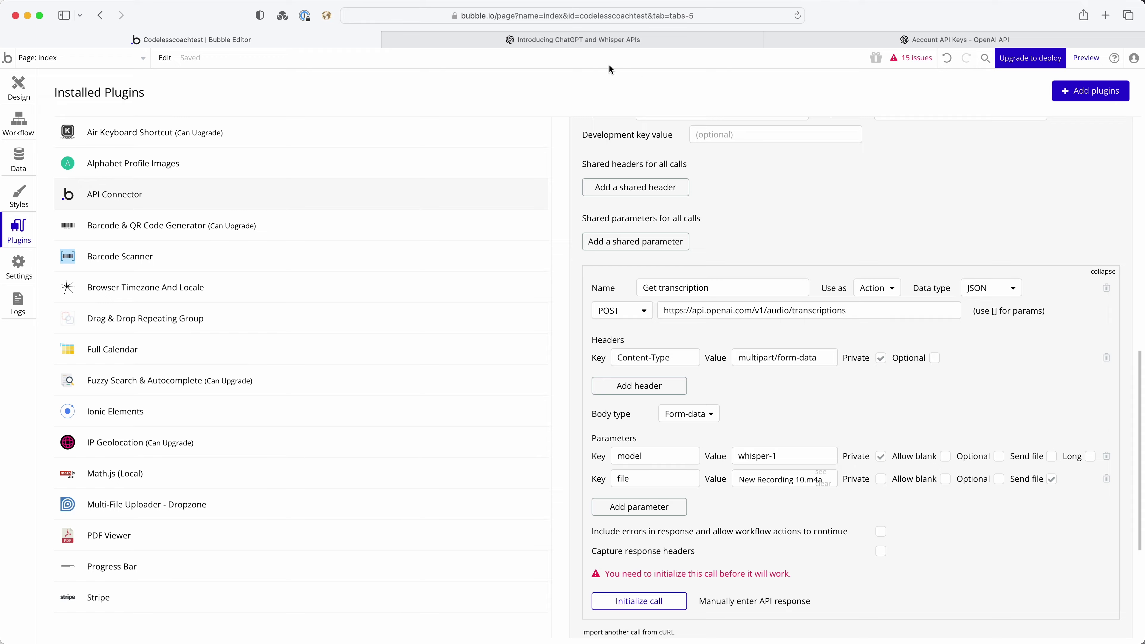
{"action": "left_click", "coordinate": [582, 40]}
{"action": "scroll", "coordinate": [525, 326], "scroll_direction": "down", "scroll_amount": 5}
{"action": "scroll", "coordinate": [526, 330], "scroll_direction": "up", "scroll_amount": 5}
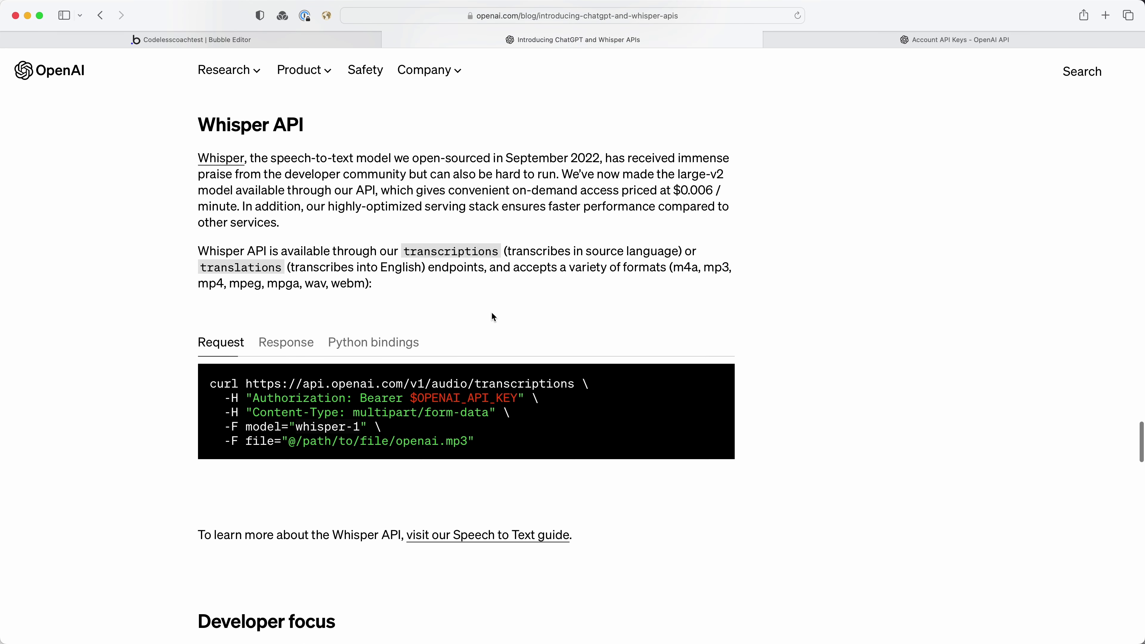
{"action": "left_click", "coordinate": [263, 340]}
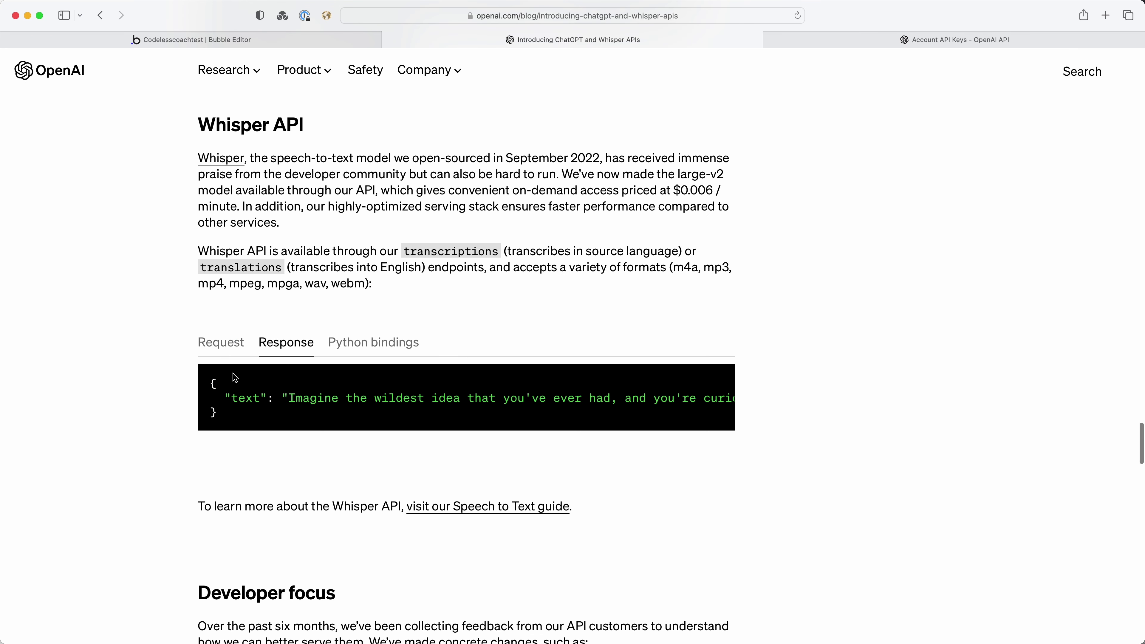
Step: Initialize the Get transcription call in Bubble, view its raw returned data and save the returned values with text as the data type
{"action": "left_click", "coordinate": [309, 39]}
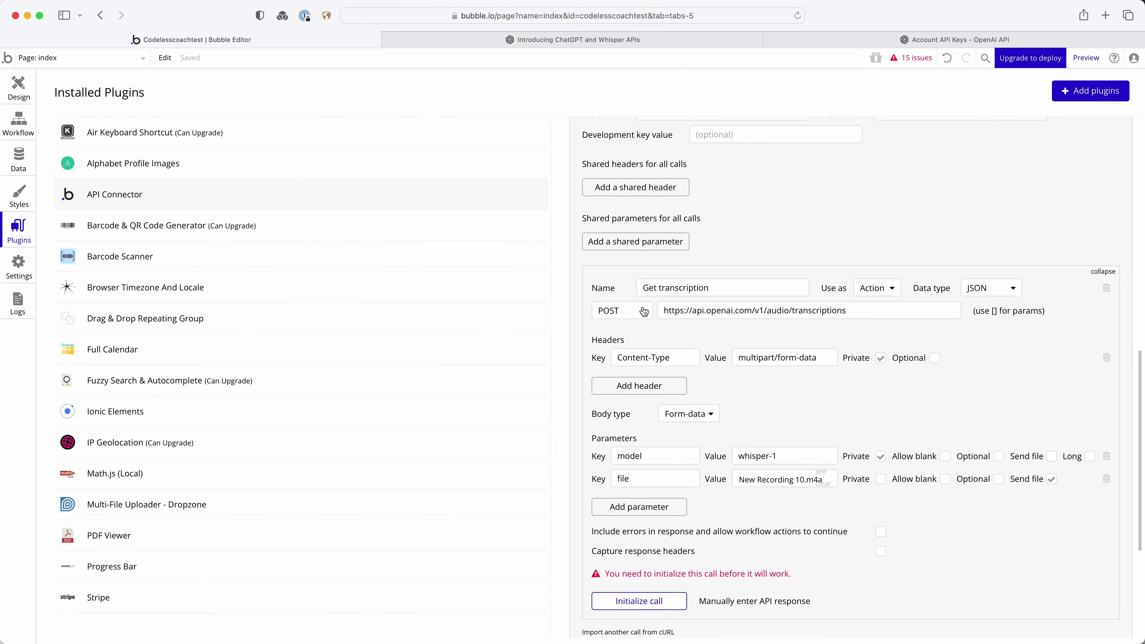
{"action": "scroll", "coordinate": [781, 457], "scroll_direction": "down", "scroll_amount": 1}
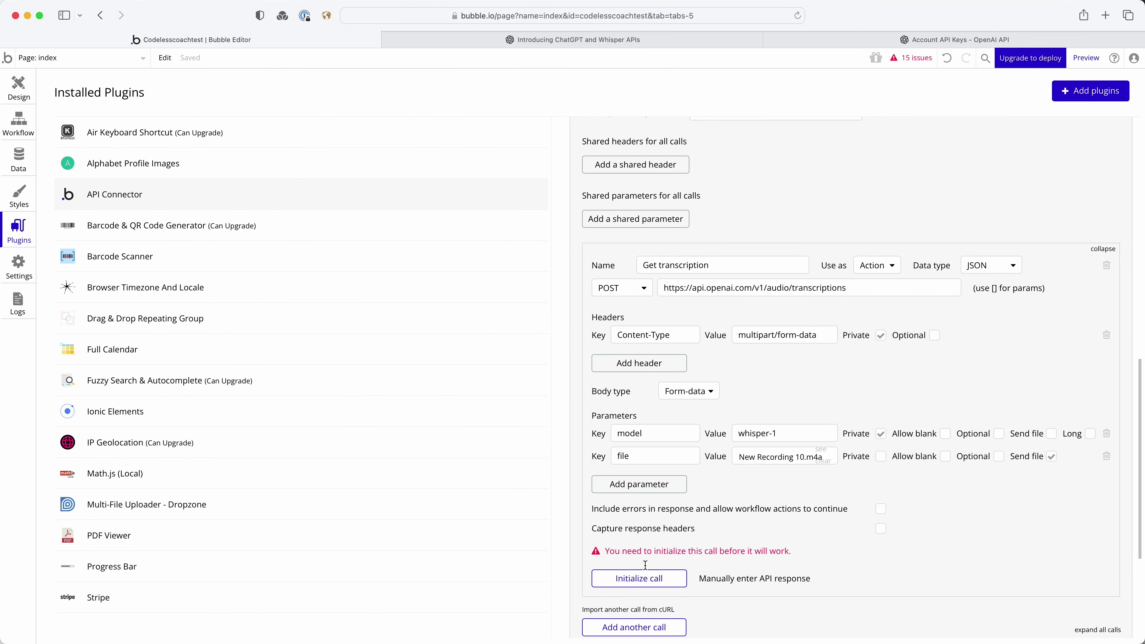
{"action": "left_click", "coordinate": [647, 578]}
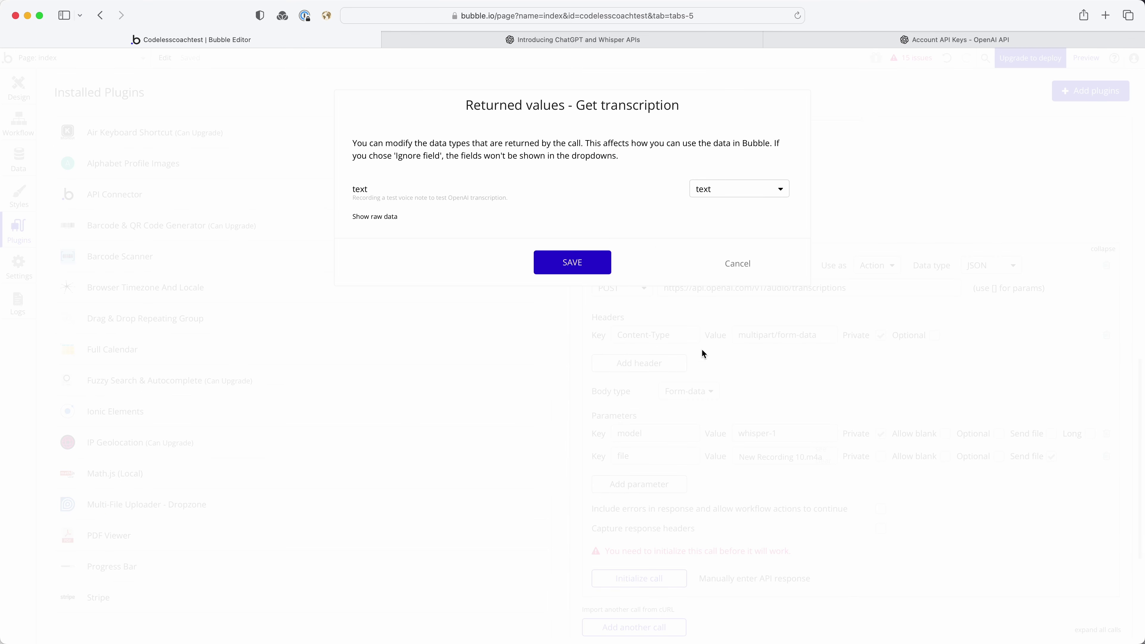
{"action": "left_click", "coordinate": [384, 217]}
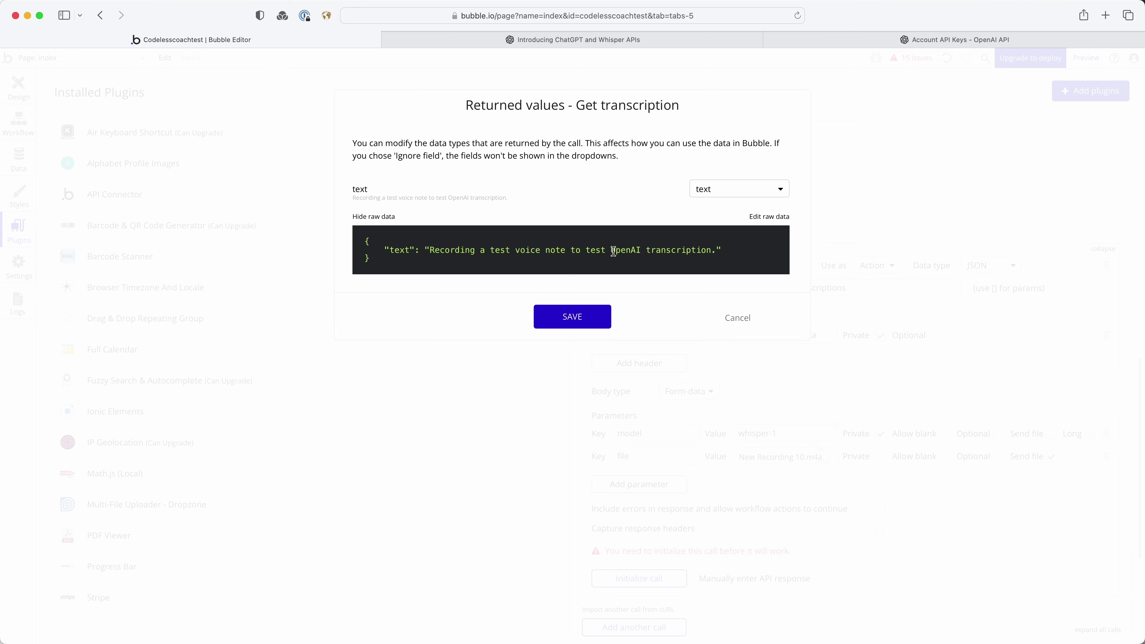
{"action": "left_click", "coordinate": [599, 314]}
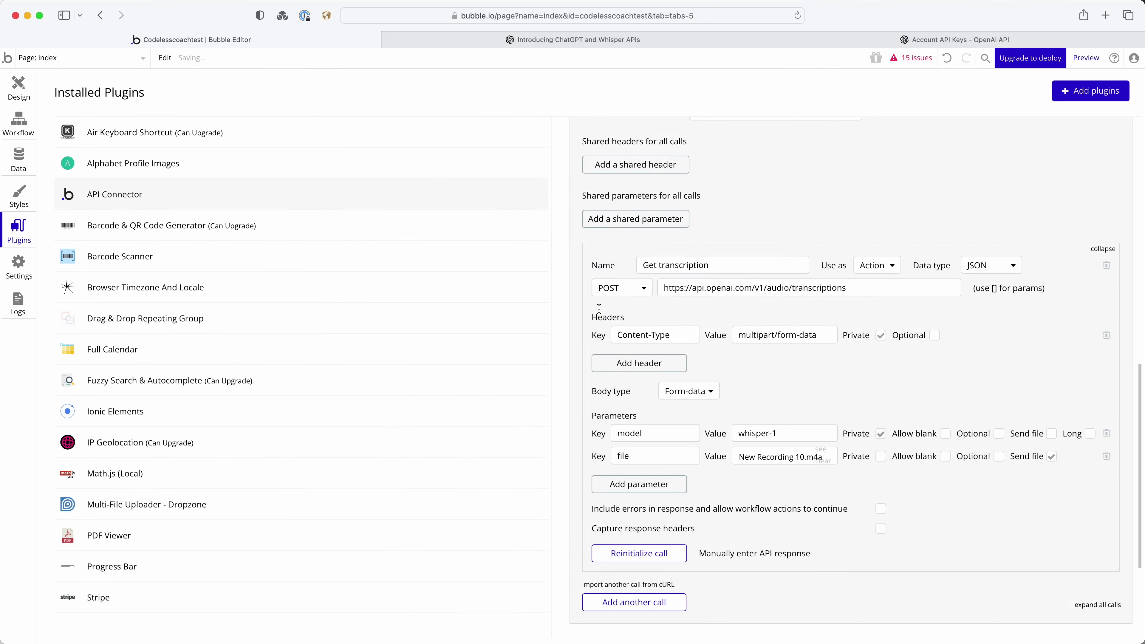